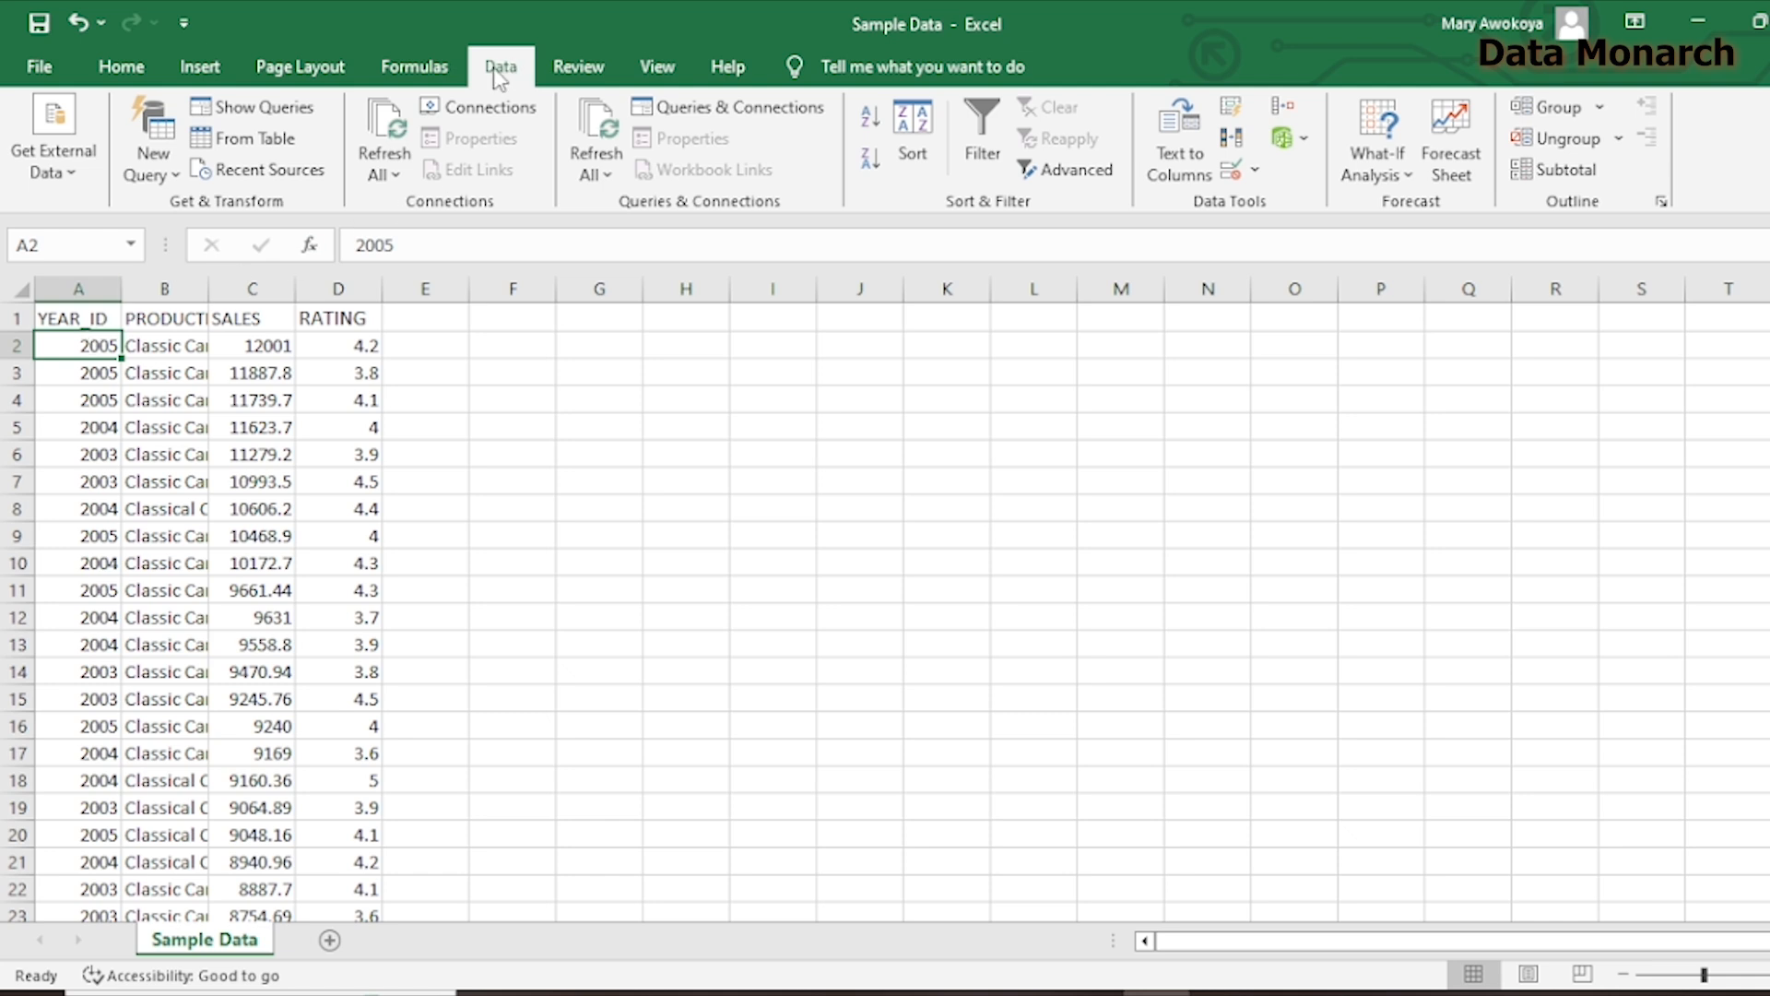
Replace the existing sort level with a new one on SALES cell values, ordered largest to smallest, and apply the sort
{"action": "left_click", "coordinate": [916, 155]}
{"action": "left_click", "coordinate": [737, 374]}
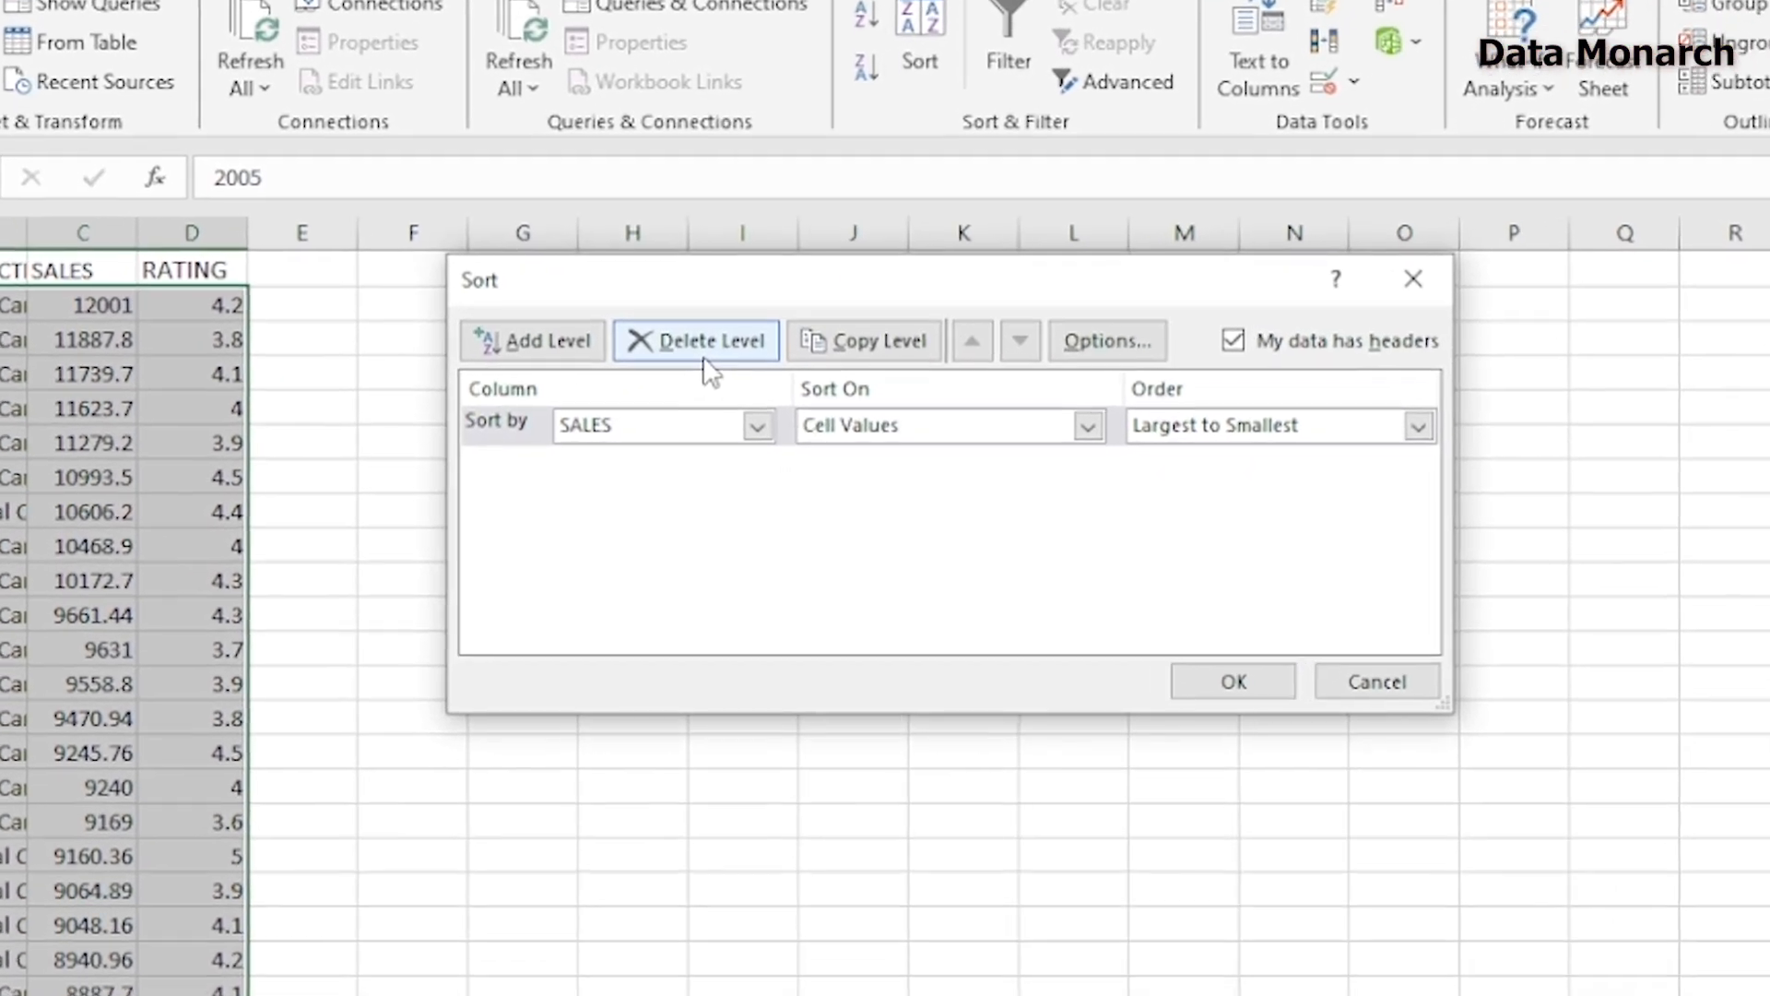
{"action": "left_click", "coordinate": [706, 360]}
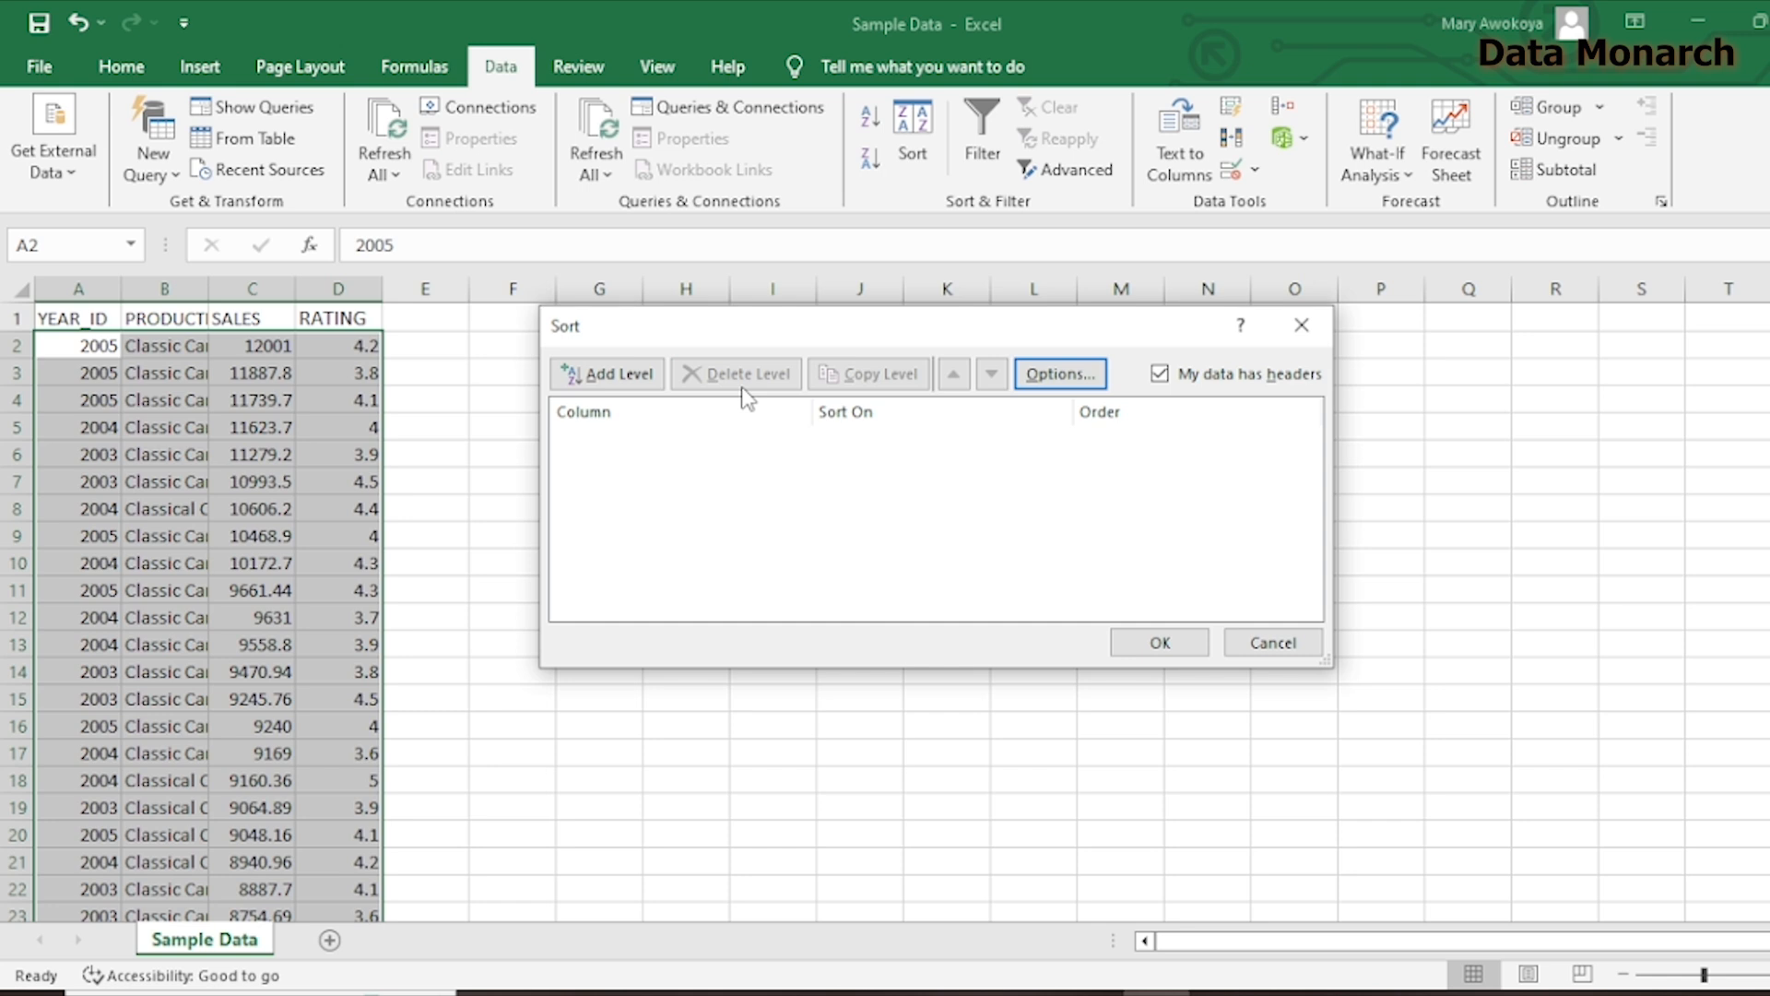
{"action": "left_click", "coordinate": [611, 373]}
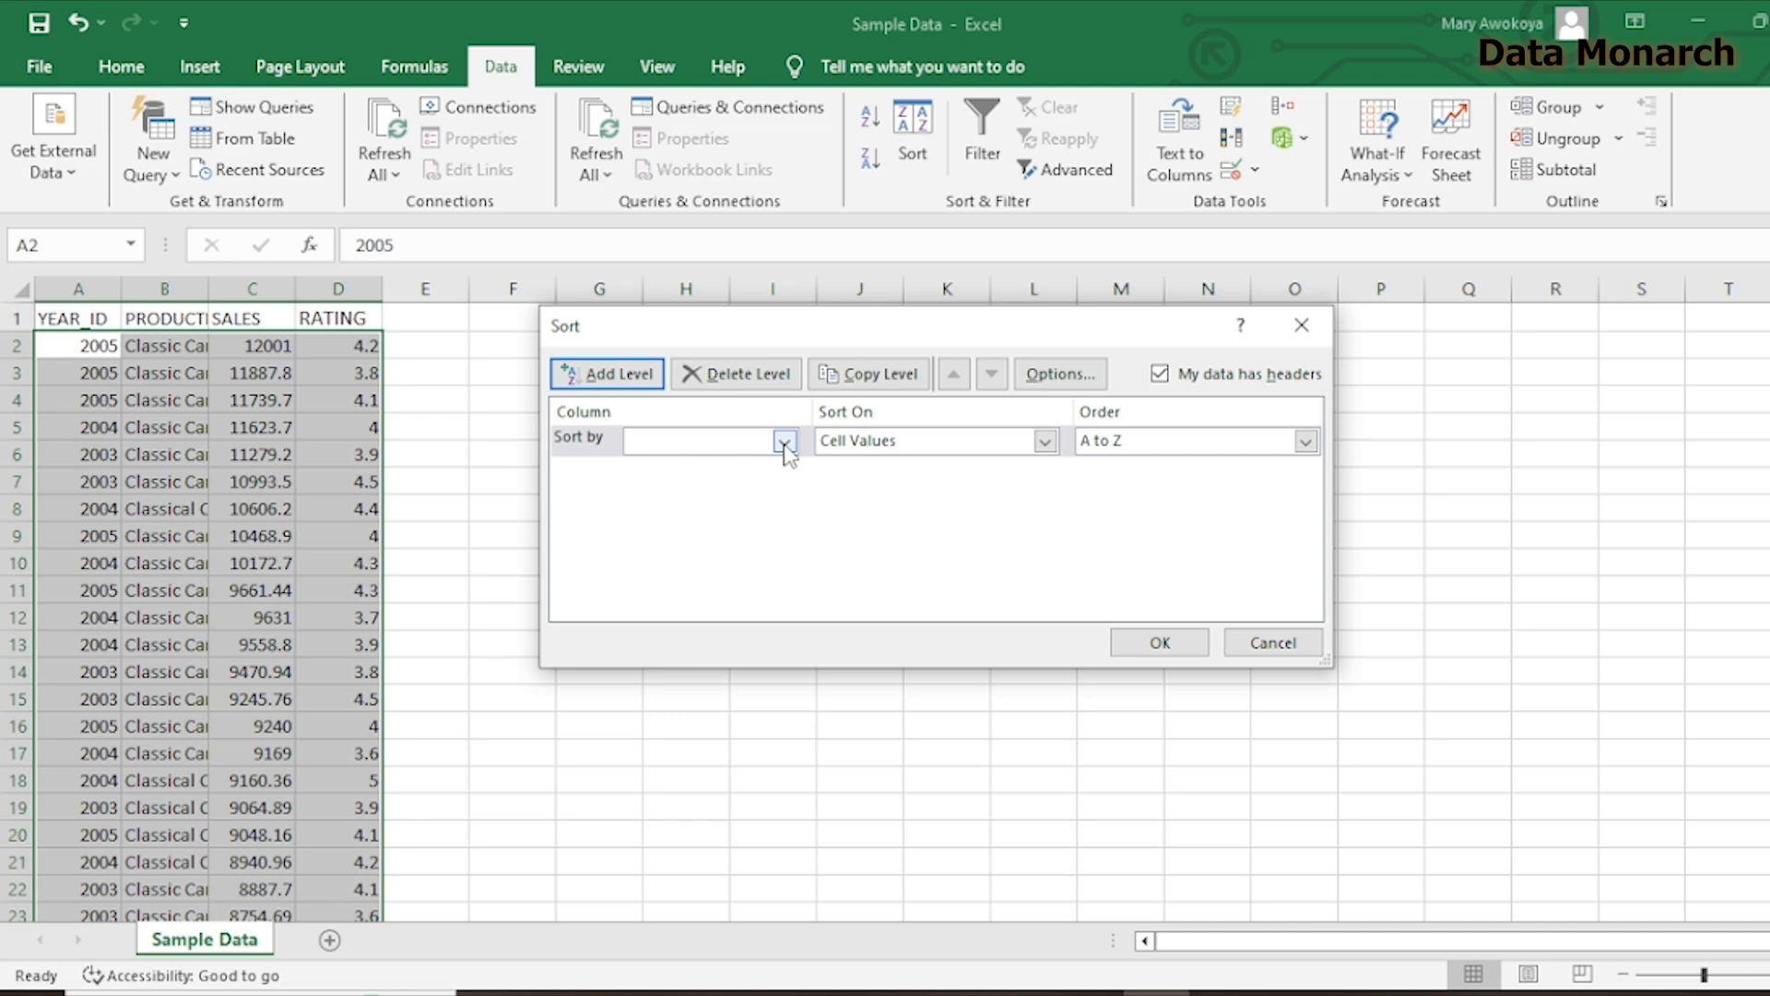
{"action": "left_click", "coordinate": [785, 443]}
{"action": "left_click", "coordinate": [749, 496]}
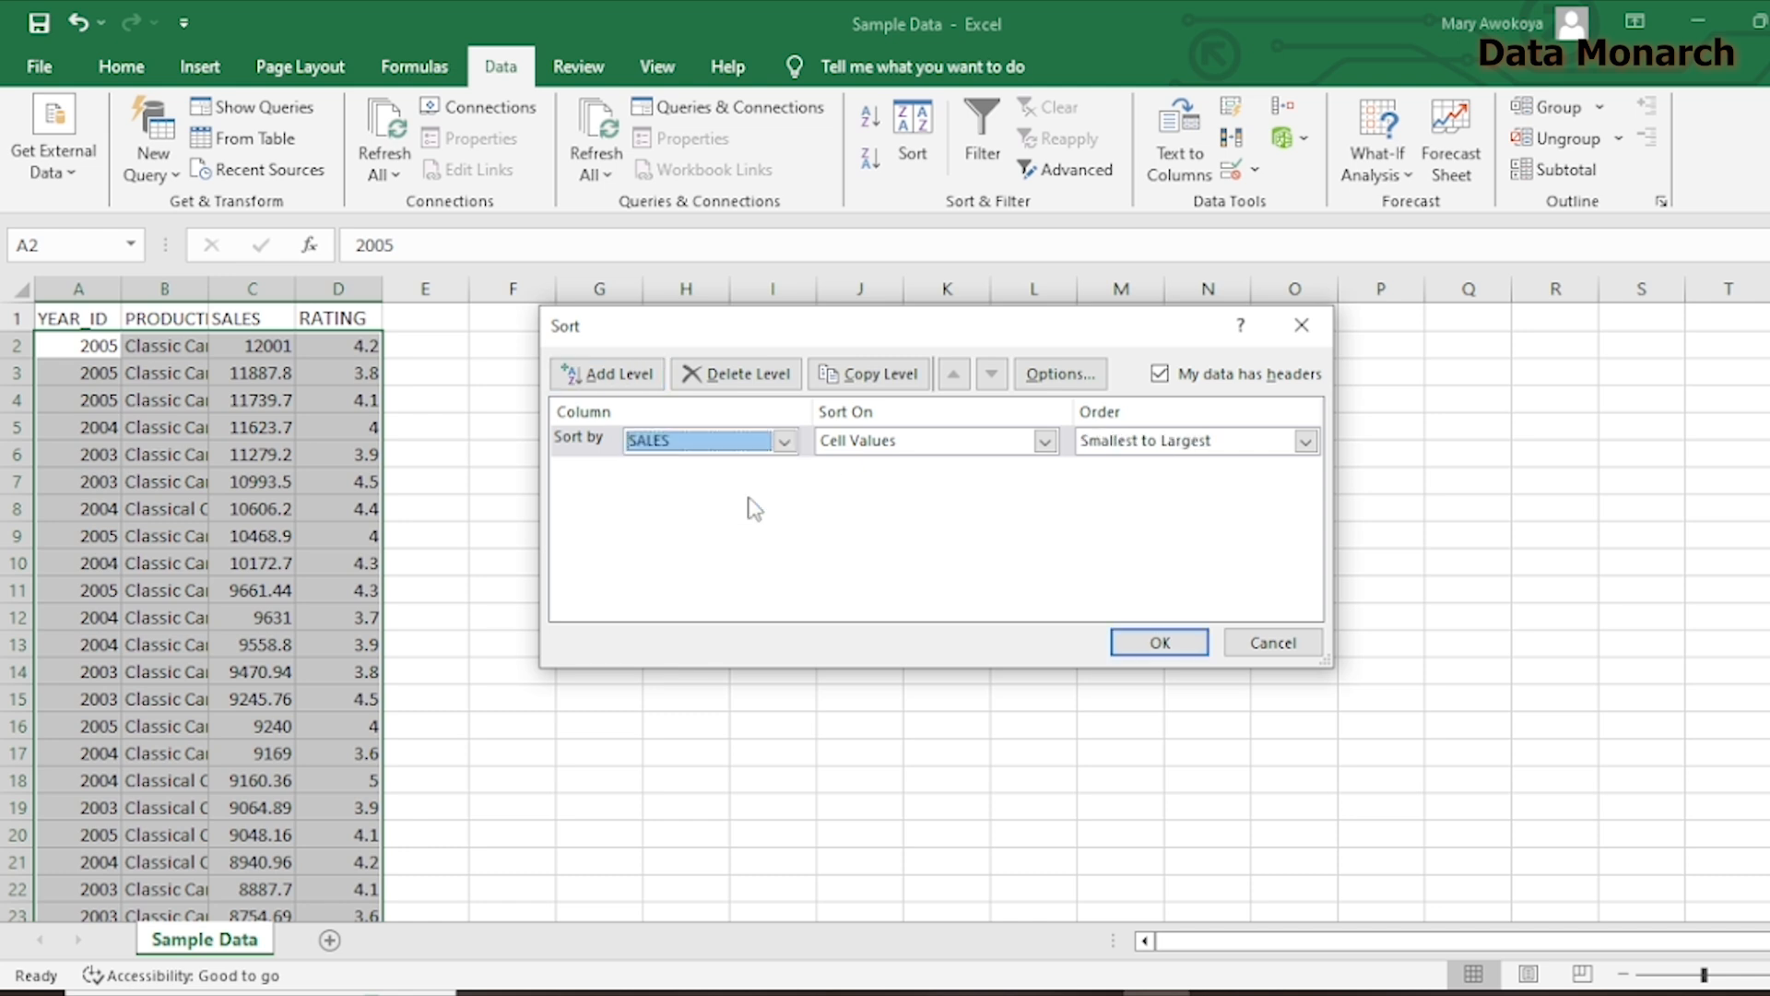
{"action": "left_click", "coordinate": [1306, 440]}
{"action": "left_click", "coordinate": [1296, 483]}
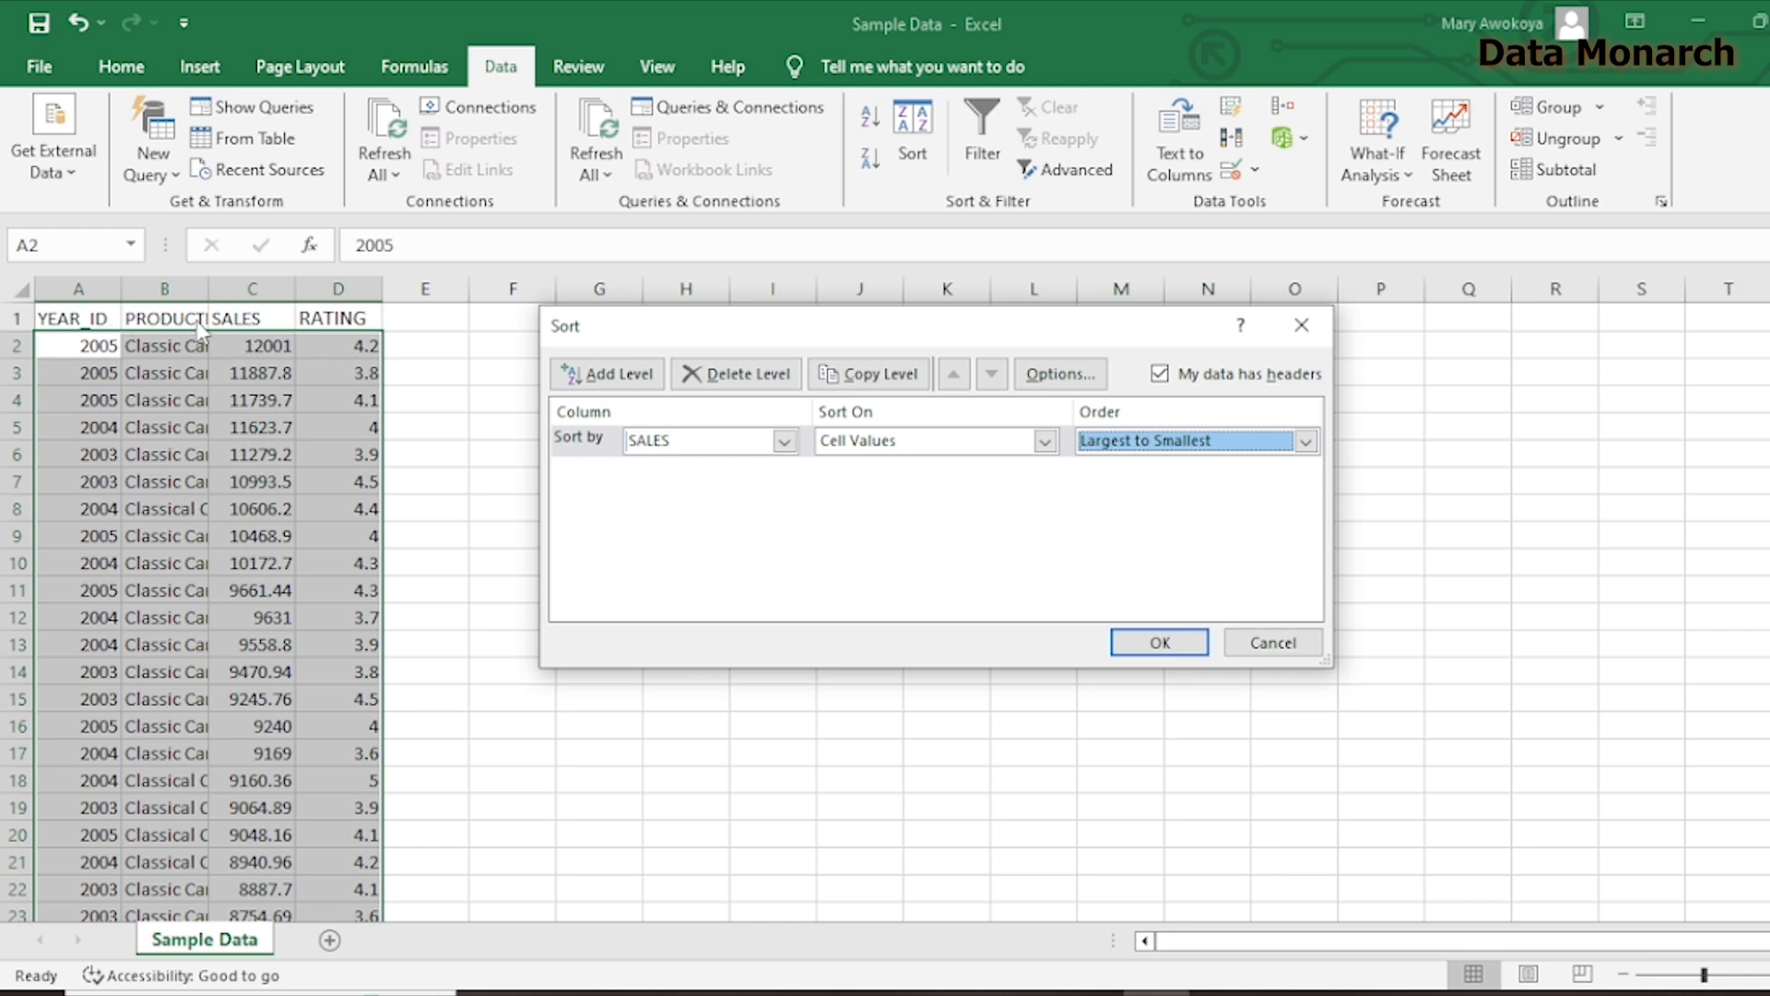
{"action": "key", "text": "Return"}
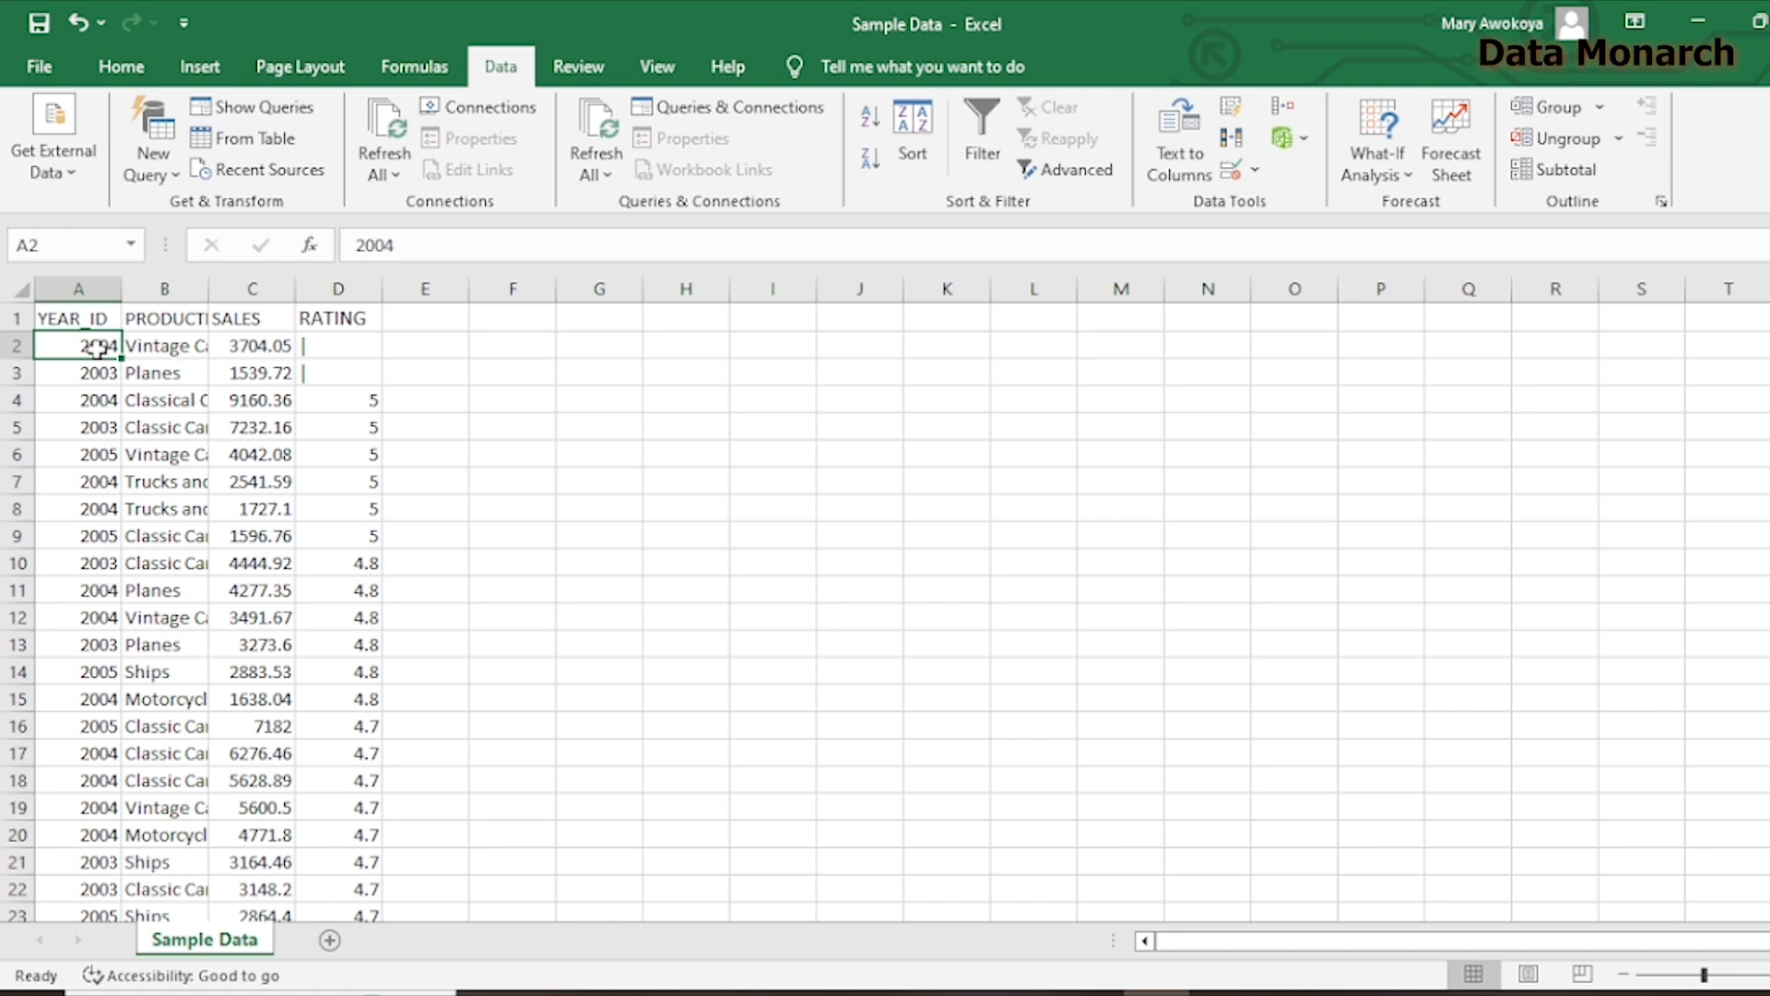
Add a second sort level and set the first level to PRODUCTLINE, ordered A to Z
{"action": "left_click", "coordinate": [917, 147]}
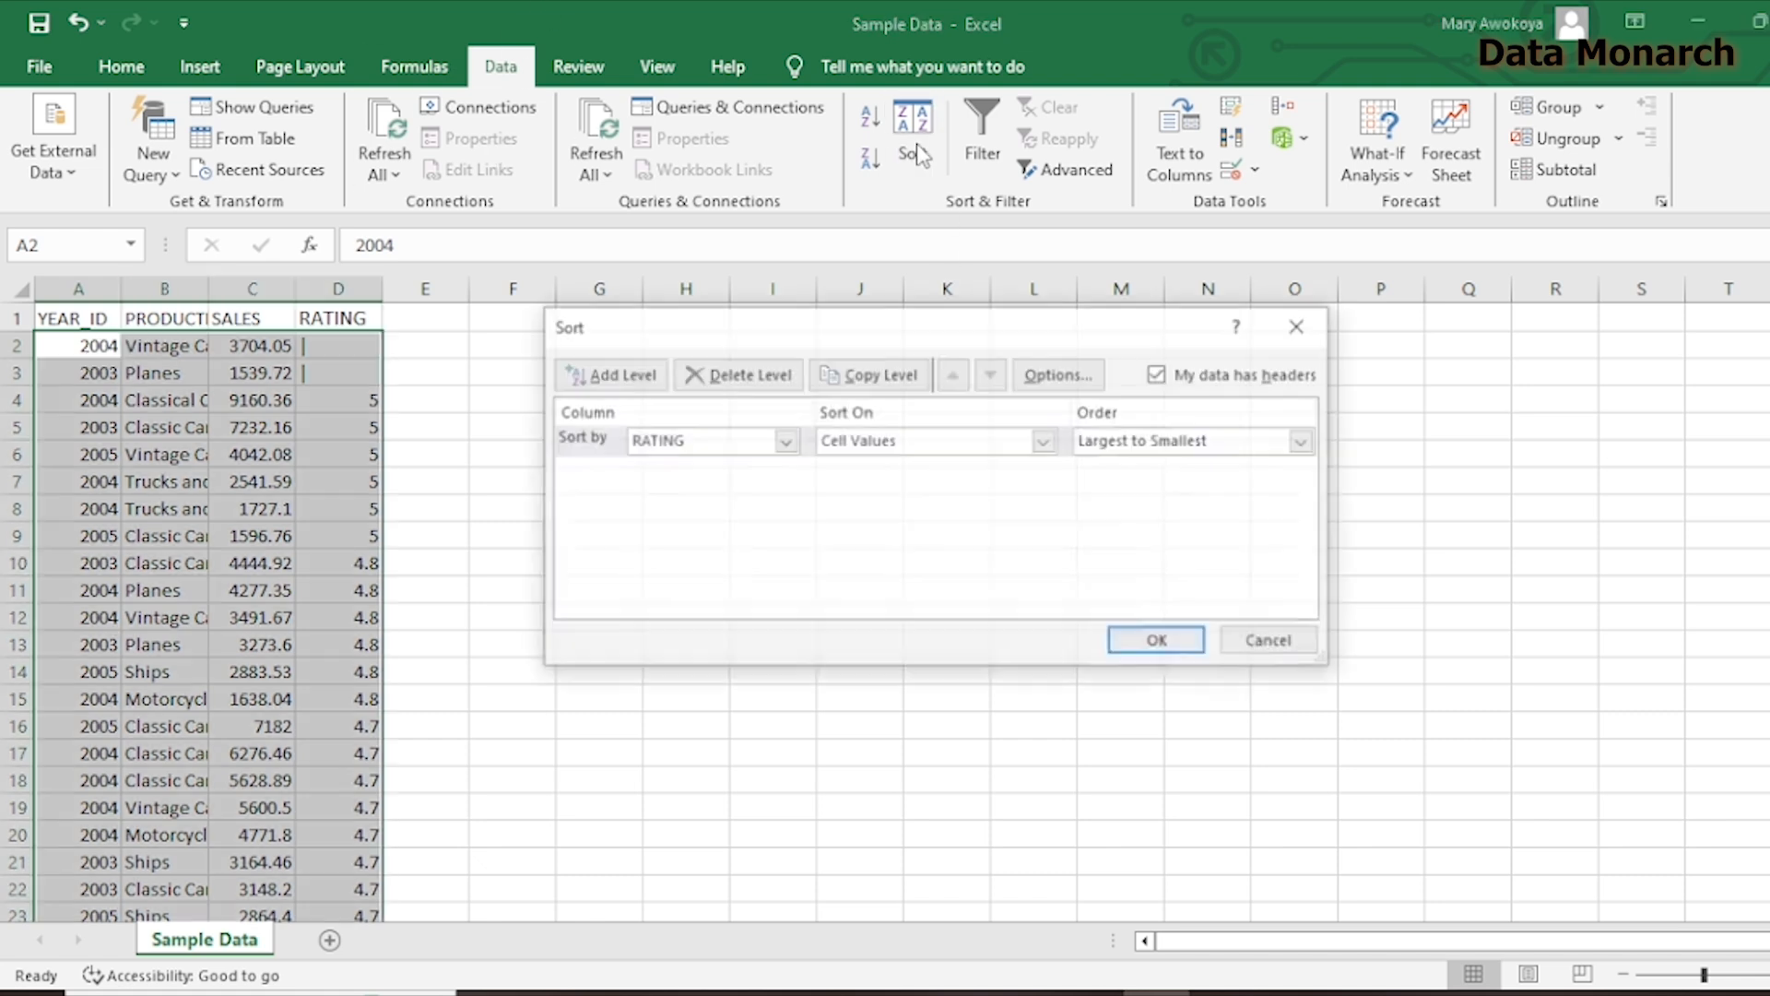
{"action": "left_click", "coordinate": [643, 377]}
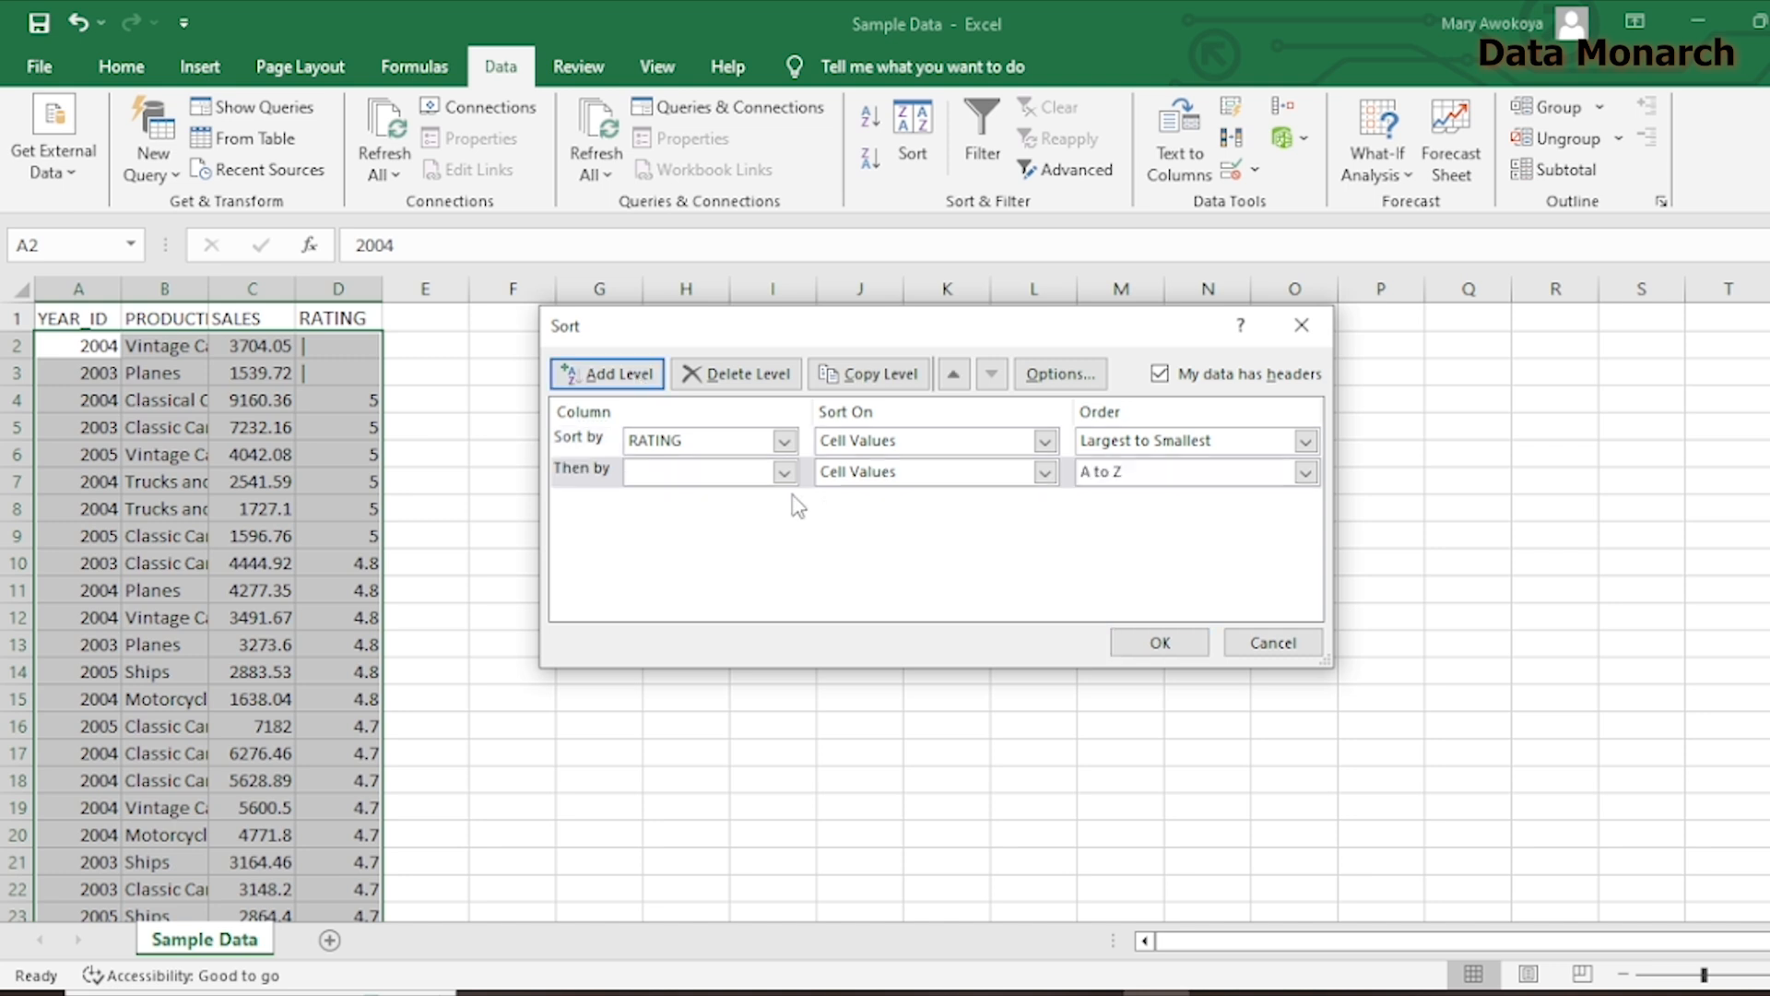
{"action": "left_click", "coordinate": [783, 441]}
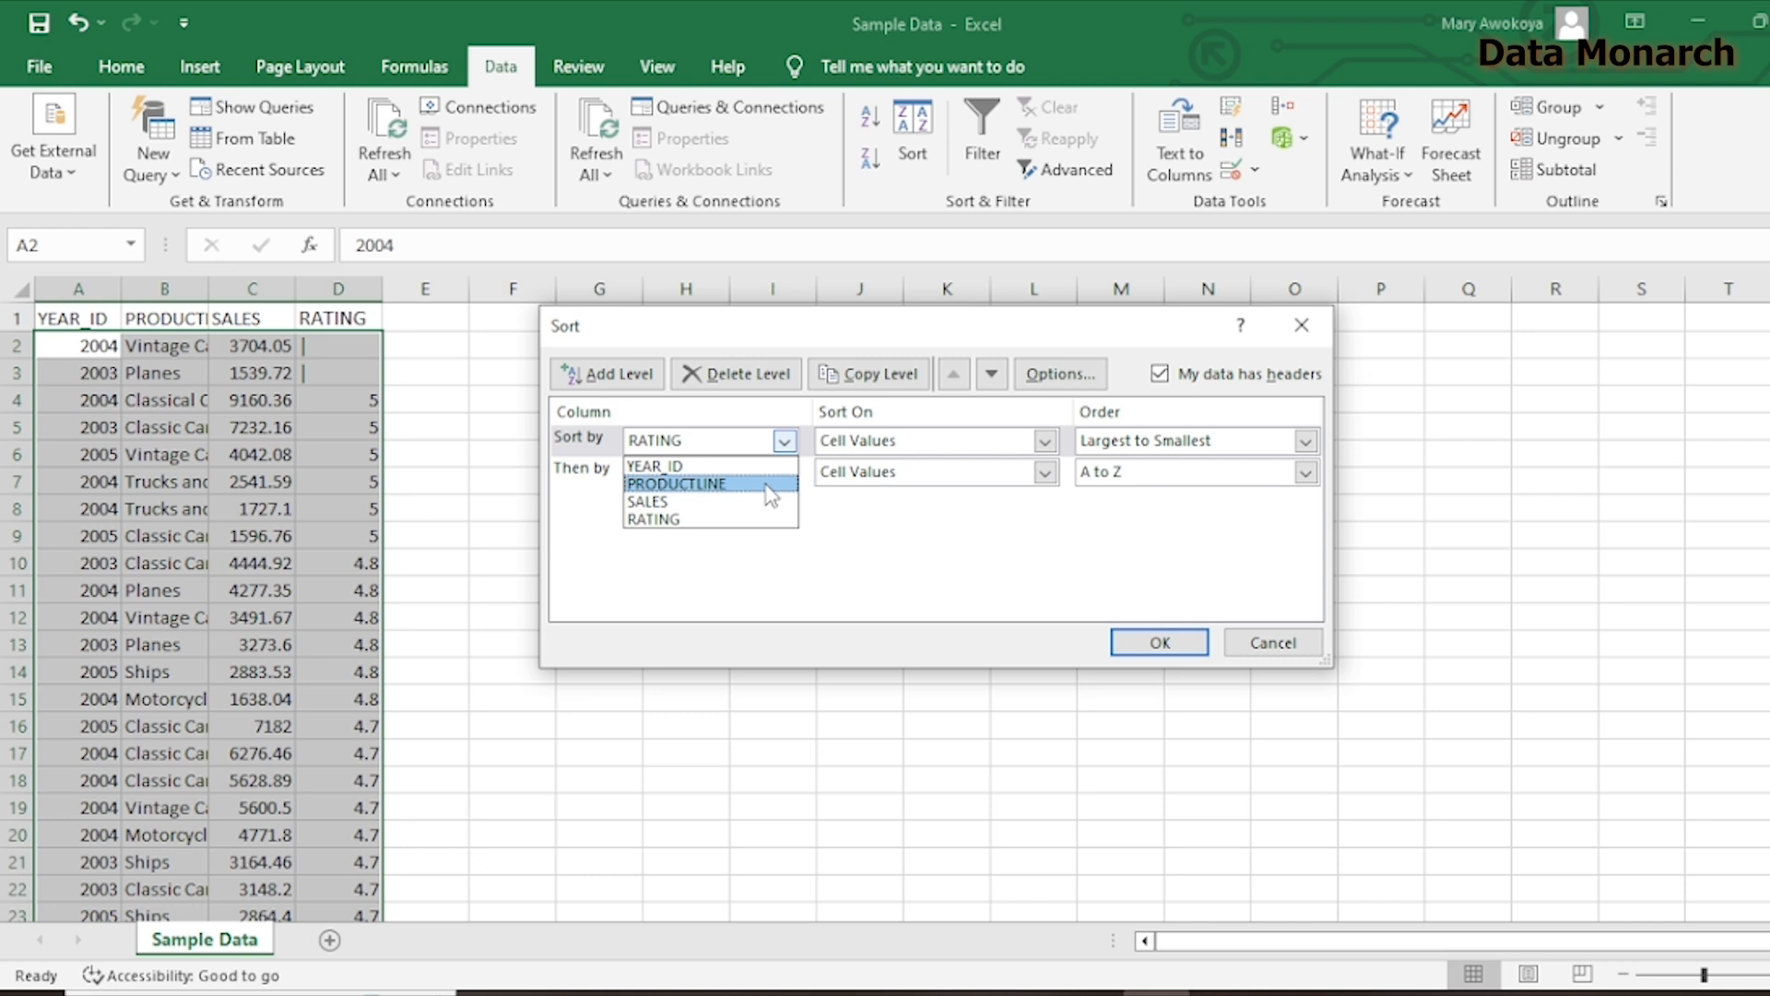
{"action": "left_click", "coordinate": [770, 484]}
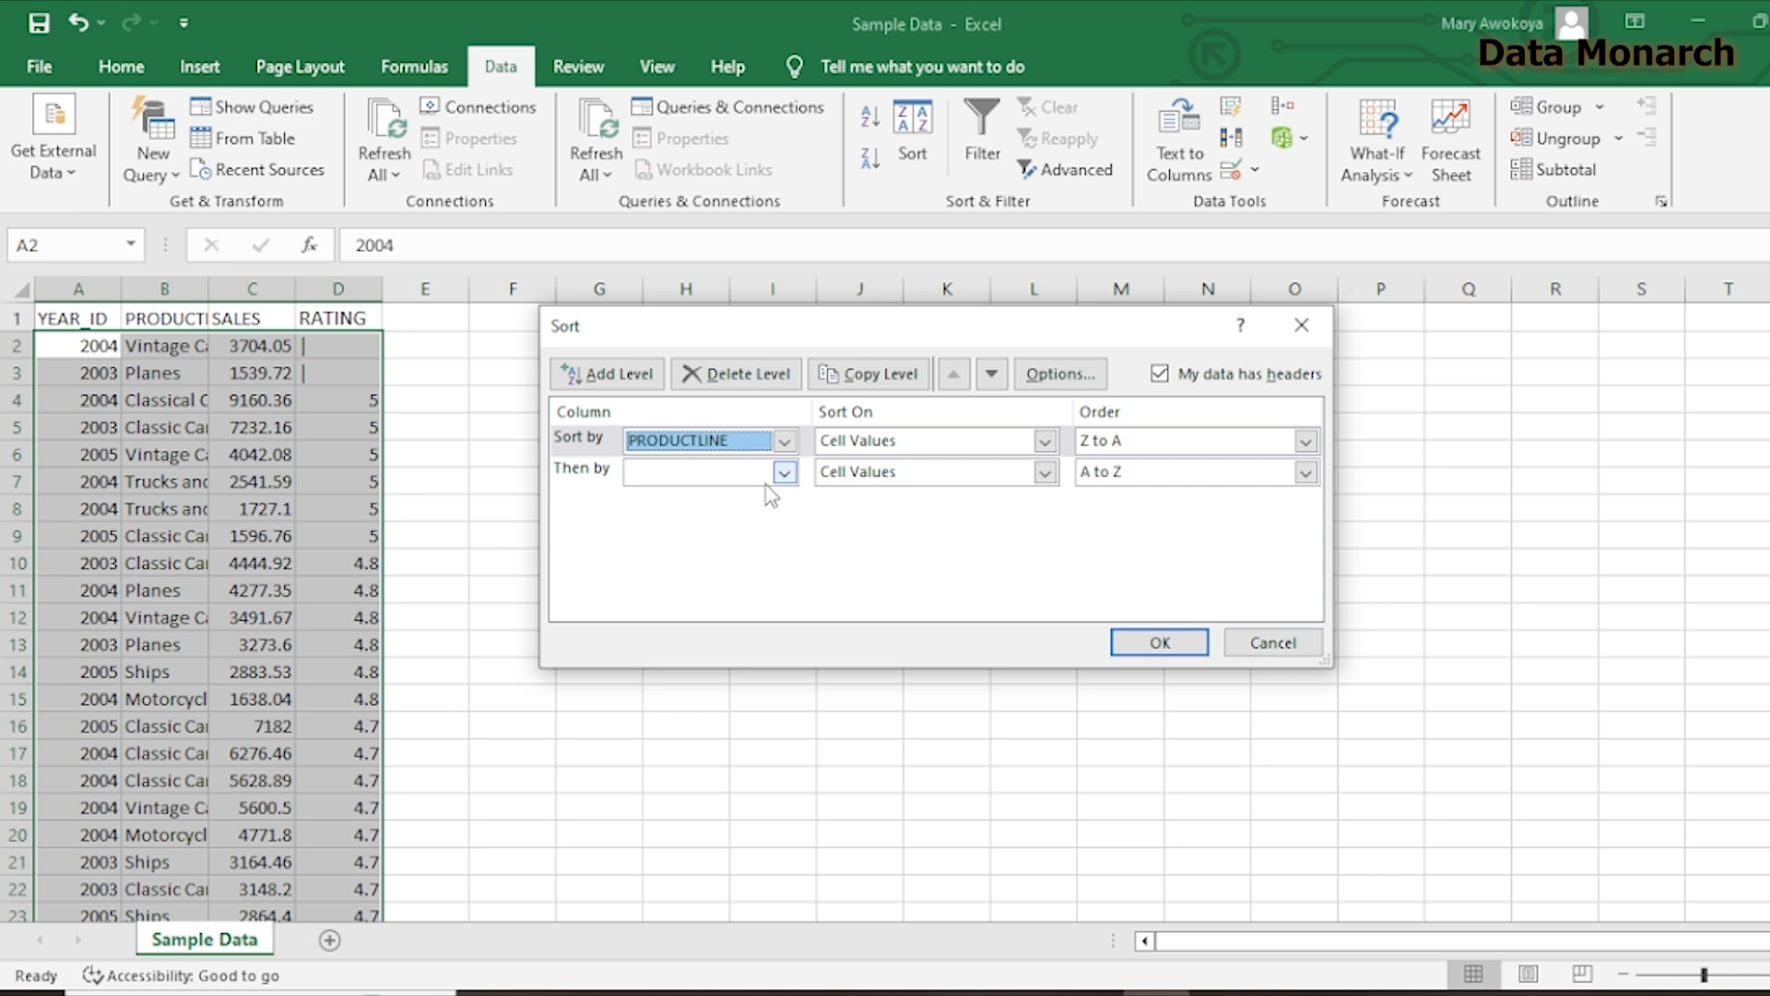
{"action": "left_click", "coordinate": [1314, 445]}
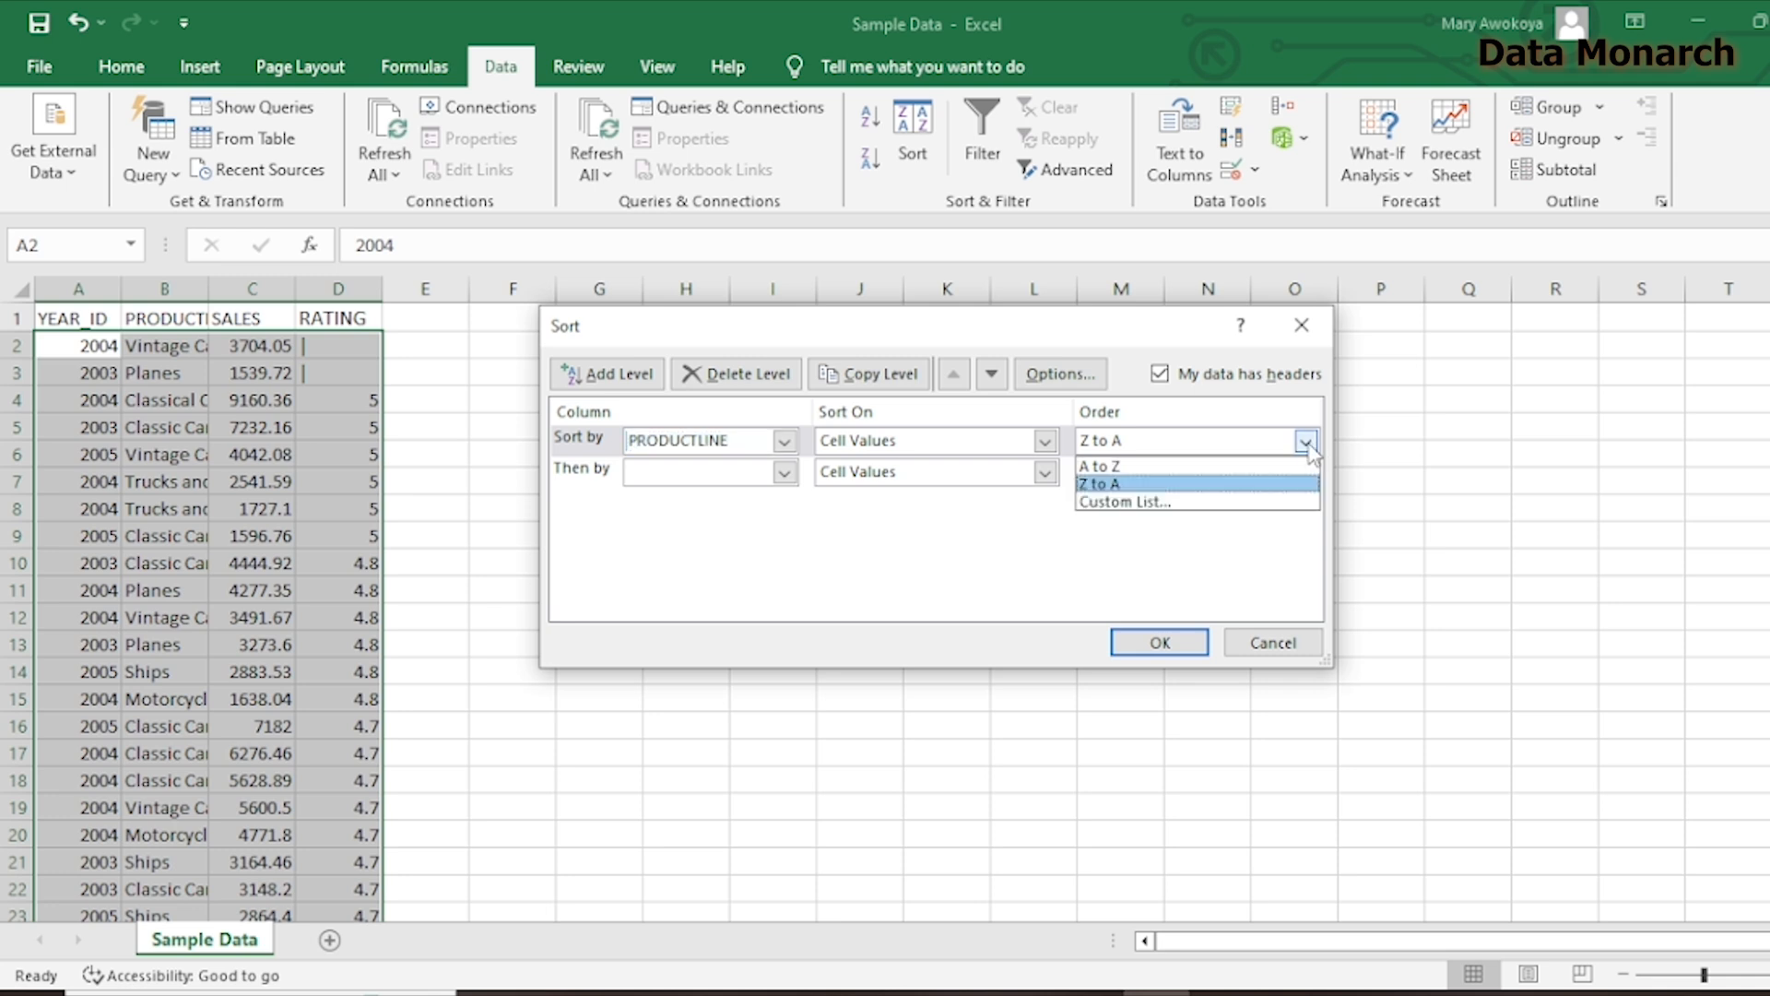
{"action": "left_click", "coordinate": [1260, 463]}
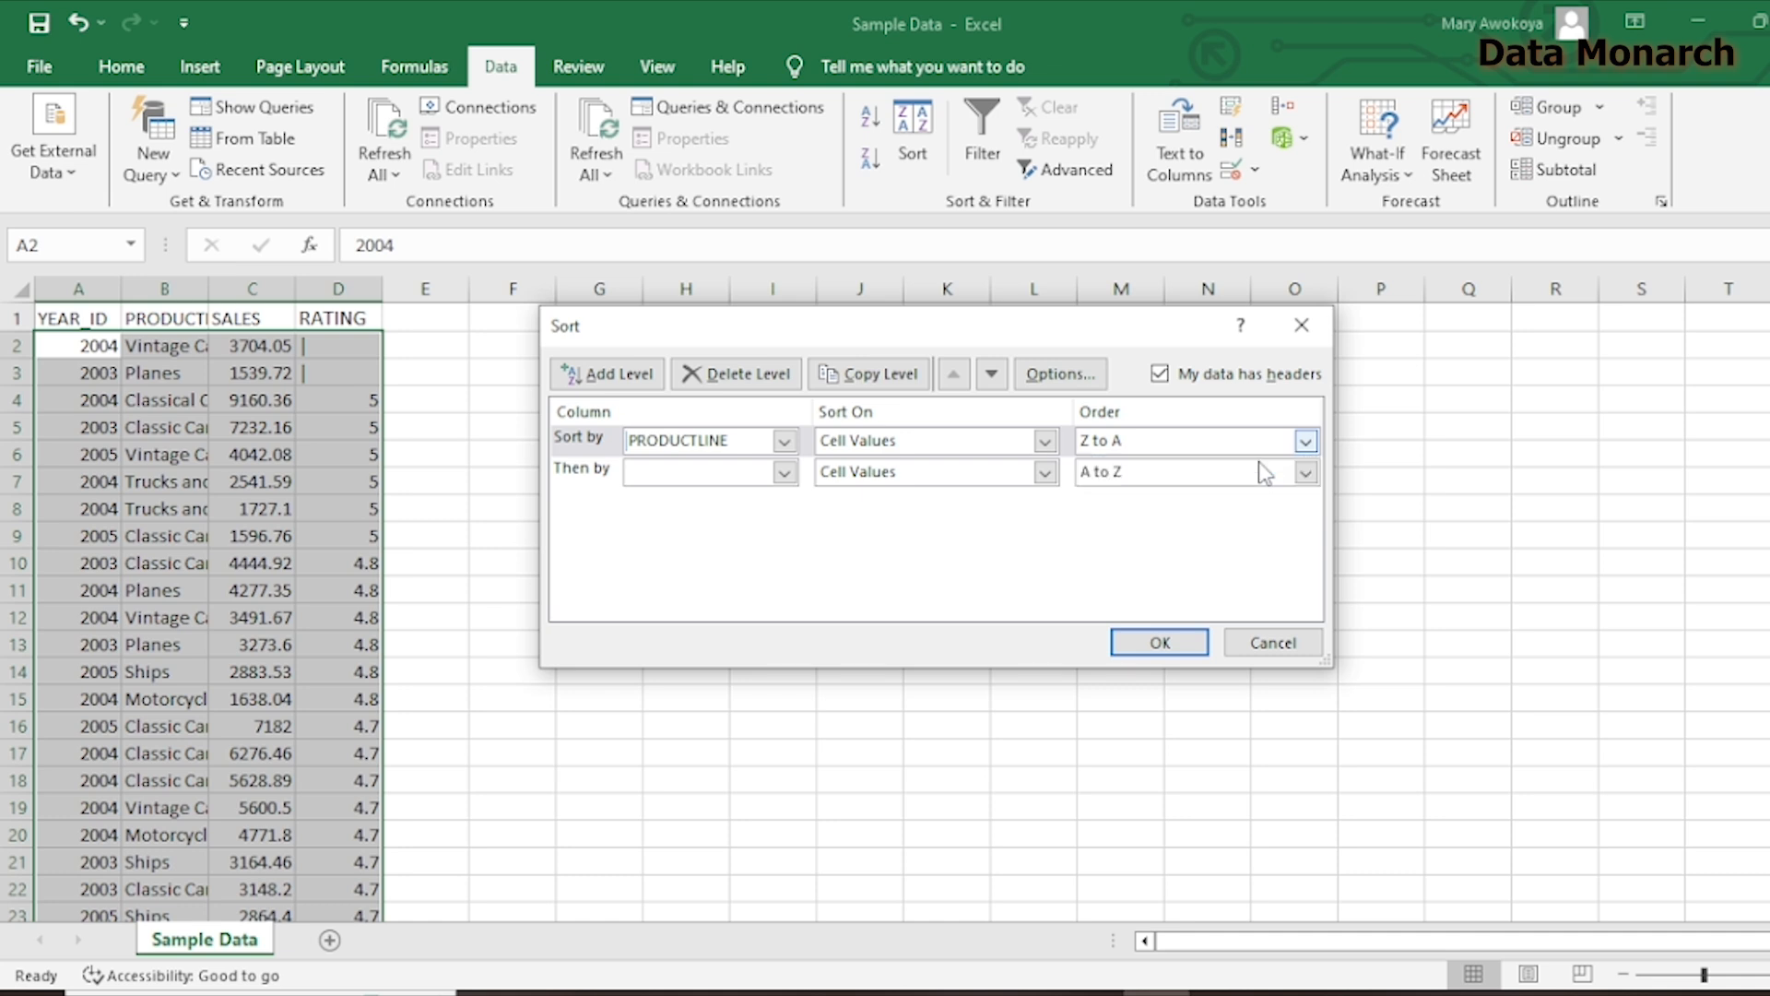
Set the second sort level to SALES, ordered largest to smallest, and apply the two-level sort to the data
{"action": "left_click", "coordinate": [784, 472]}
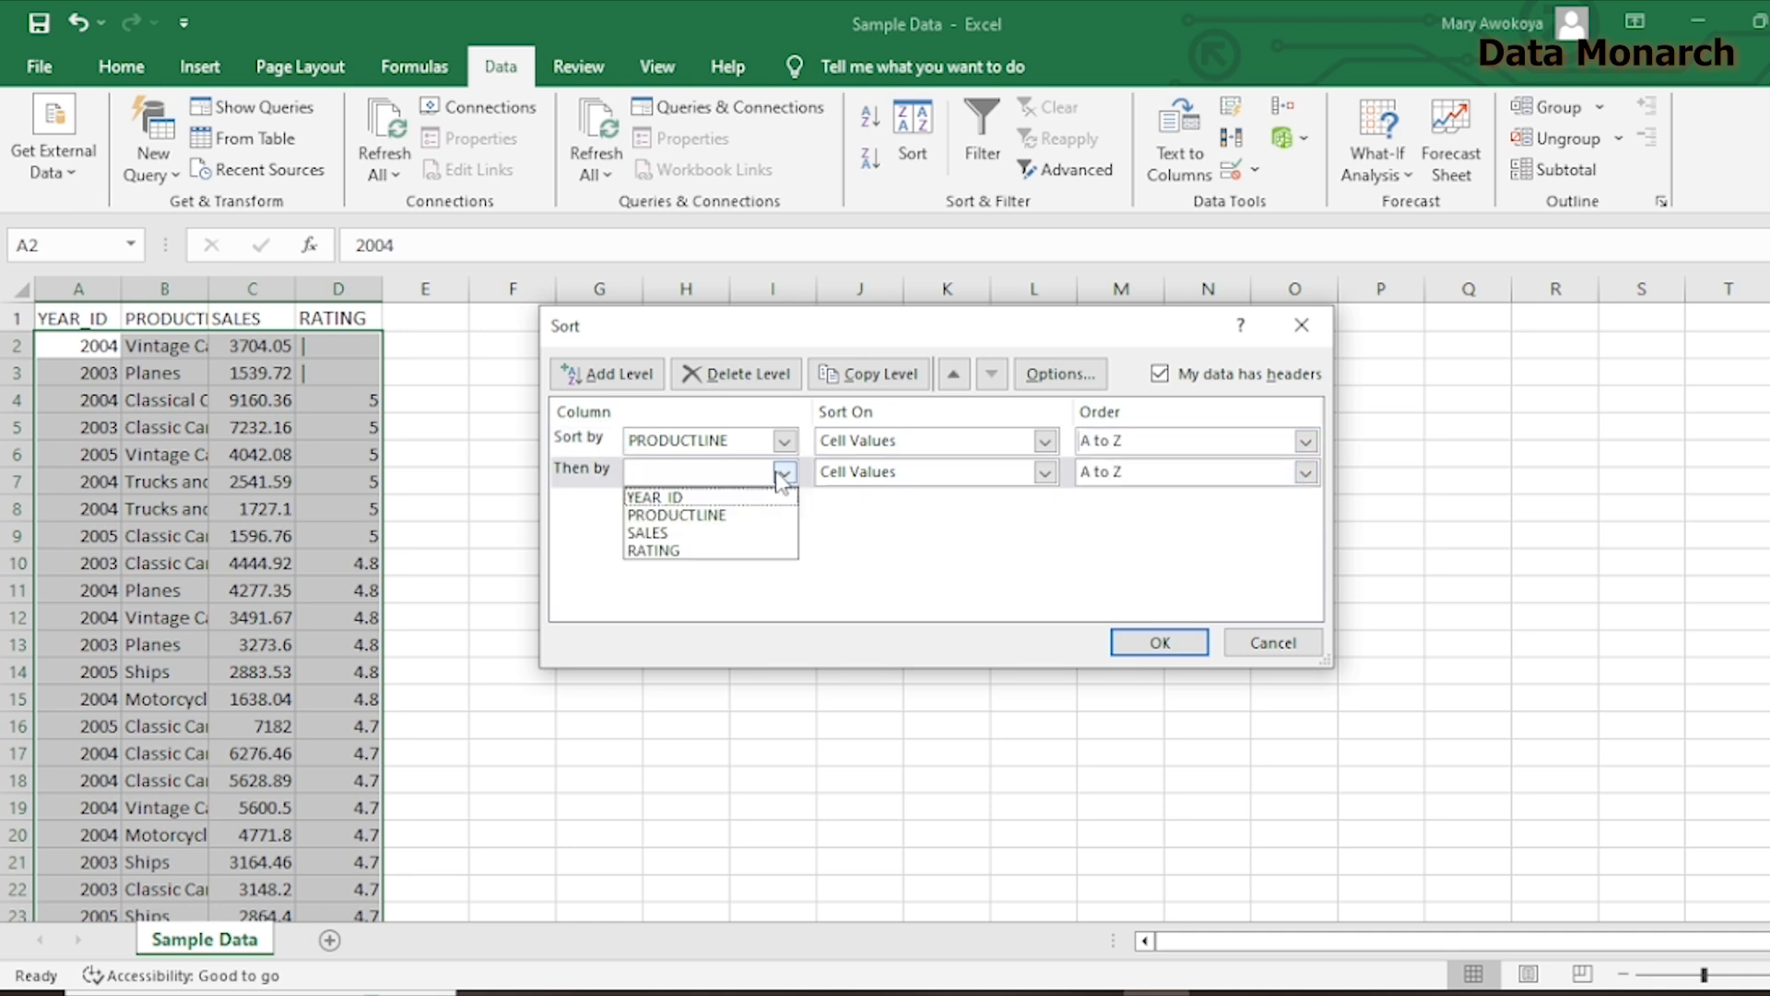
{"action": "left_click", "coordinate": [734, 533]}
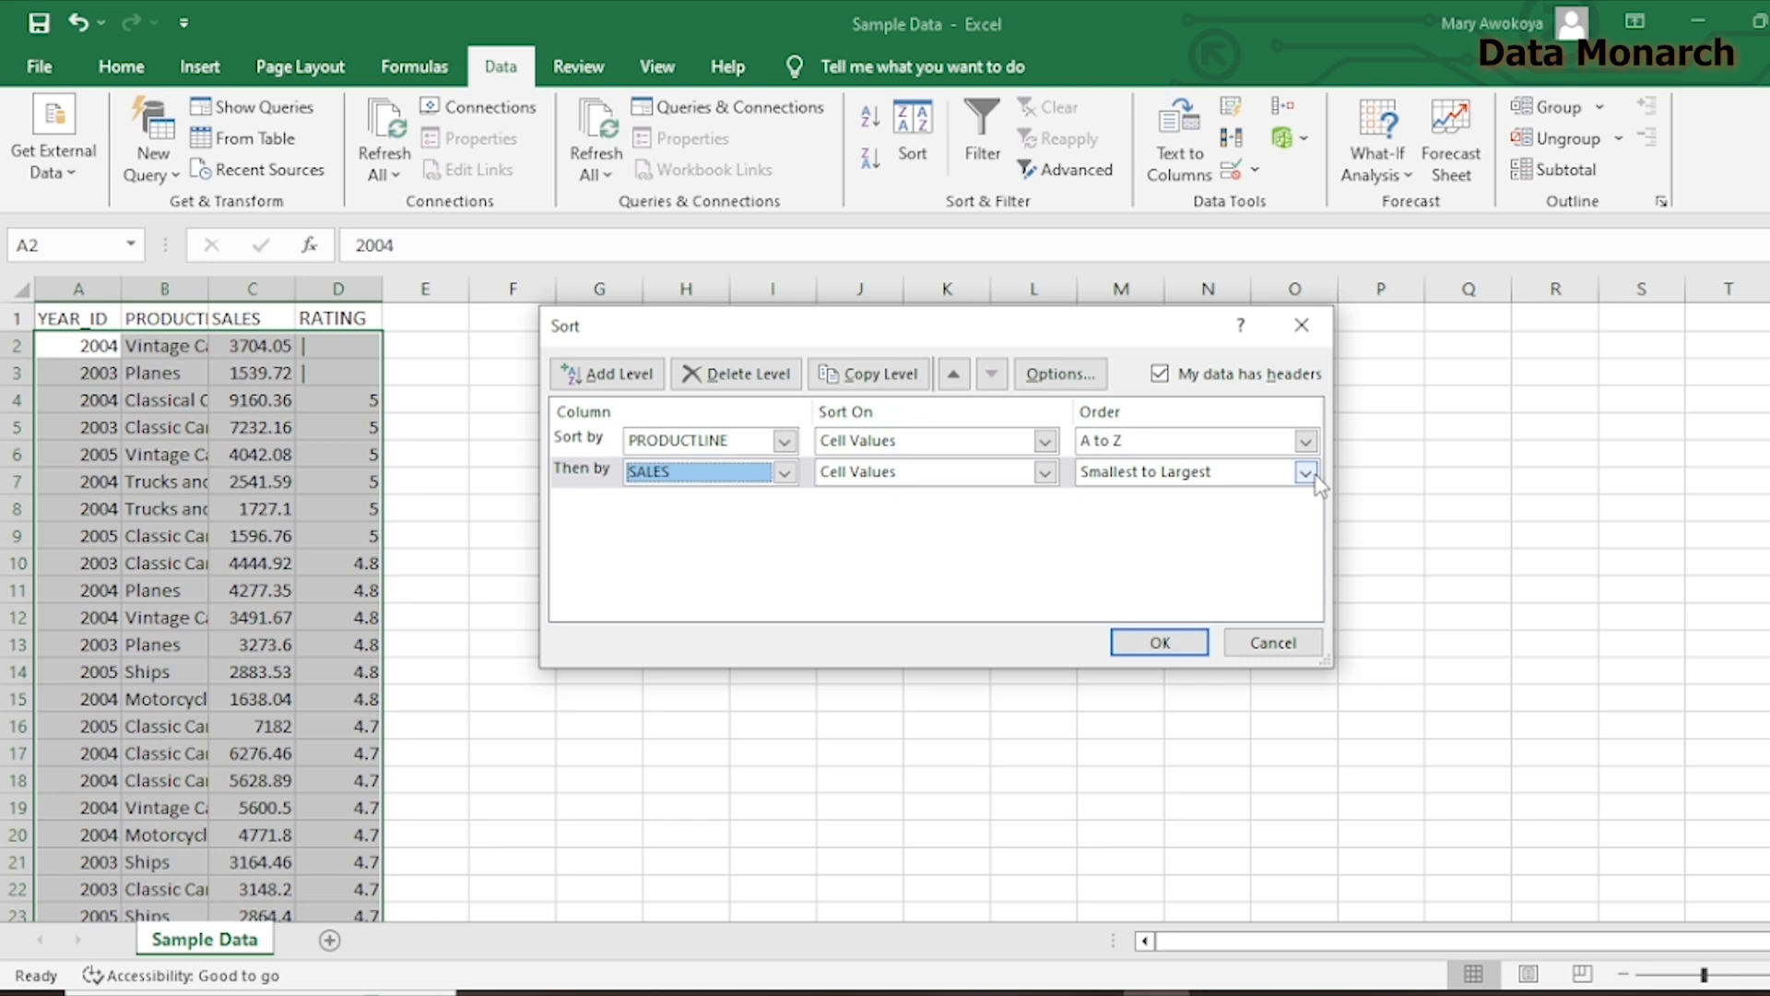
{"action": "left_click", "coordinate": [1306, 473]}
{"action": "left_click", "coordinate": [1278, 518]}
{"action": "left_click", "coordinate": [1160, 643]}
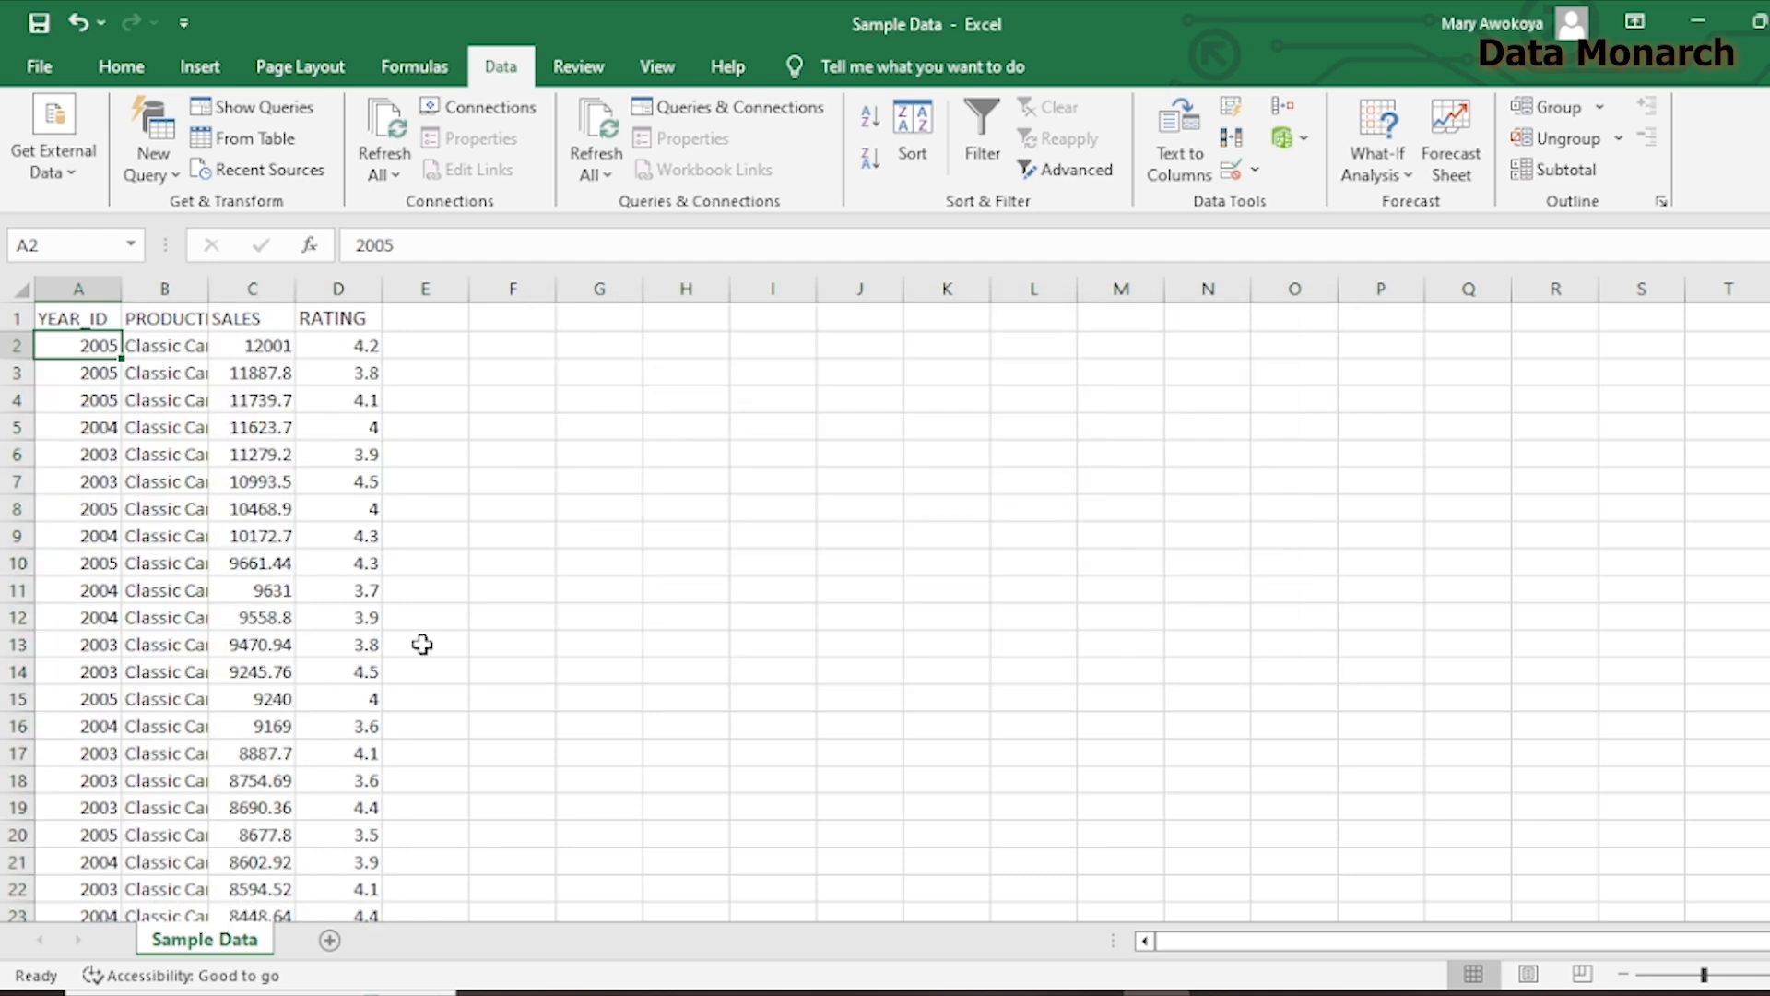
{"action": "scroll", "coordinate": [162, 574], "scroll_direction": "down", "scroll_amount": 12}
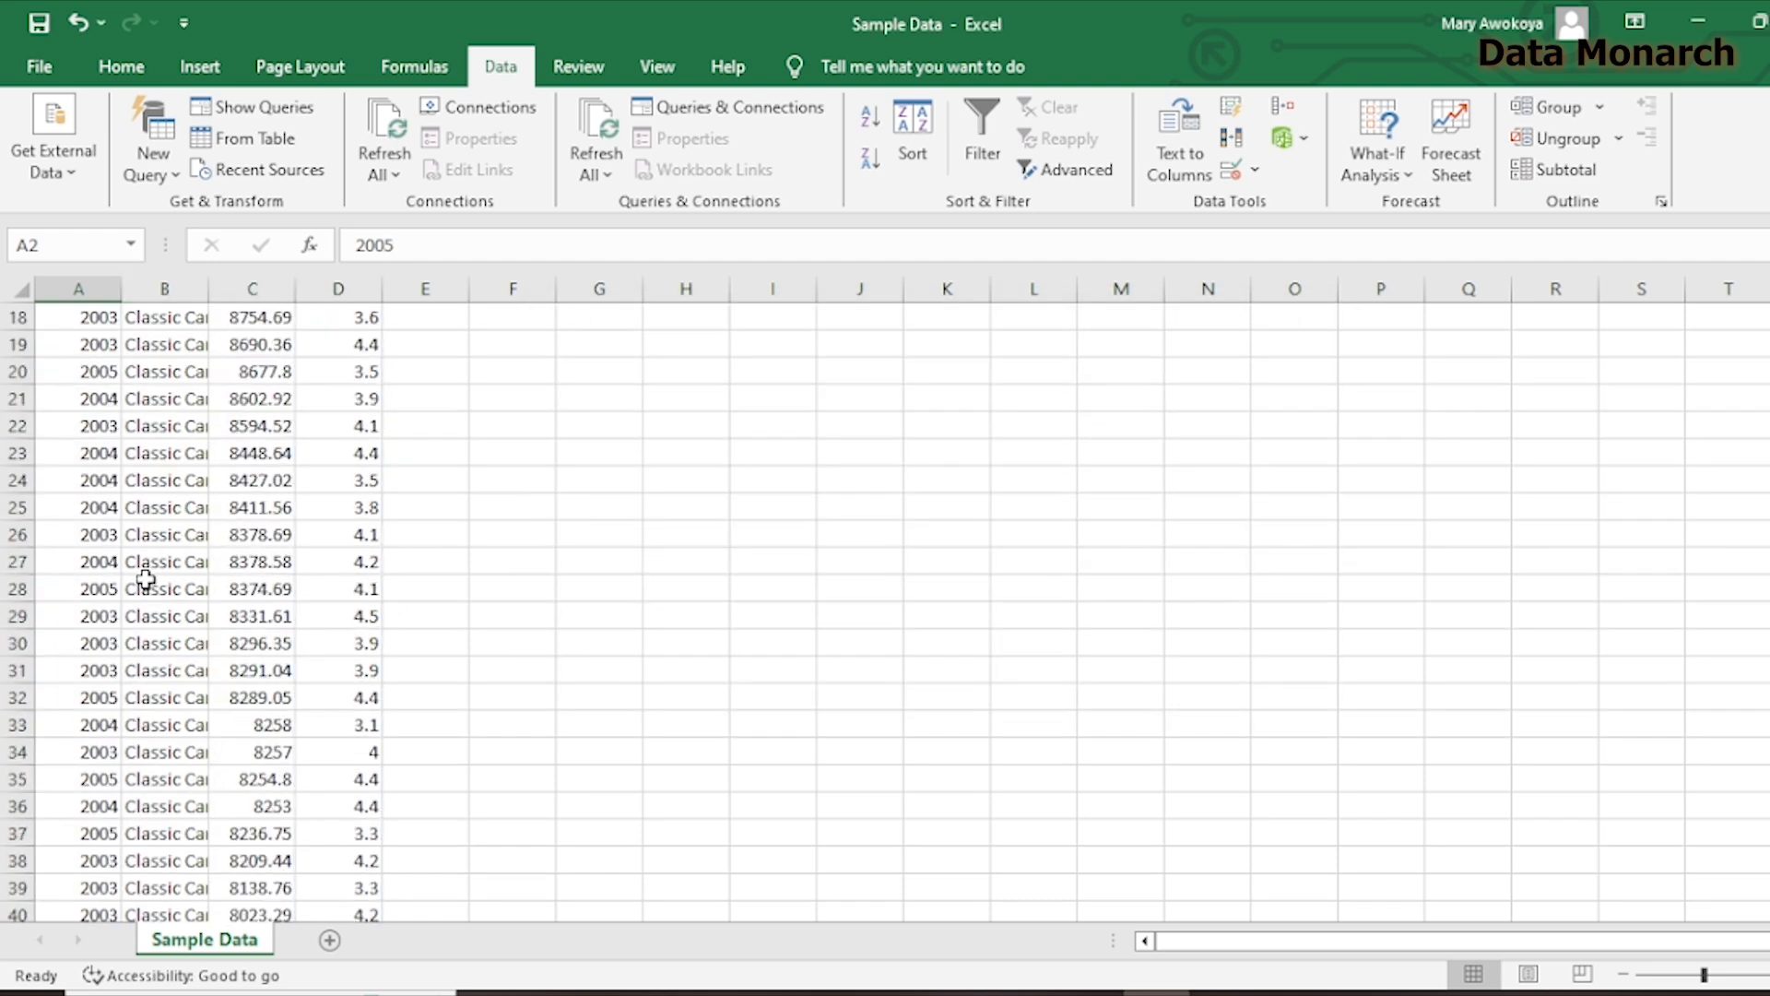
{"action": "scroll", "coordinate": [145, 578], "scroll_direction": "down", "scroll_amount": 20}
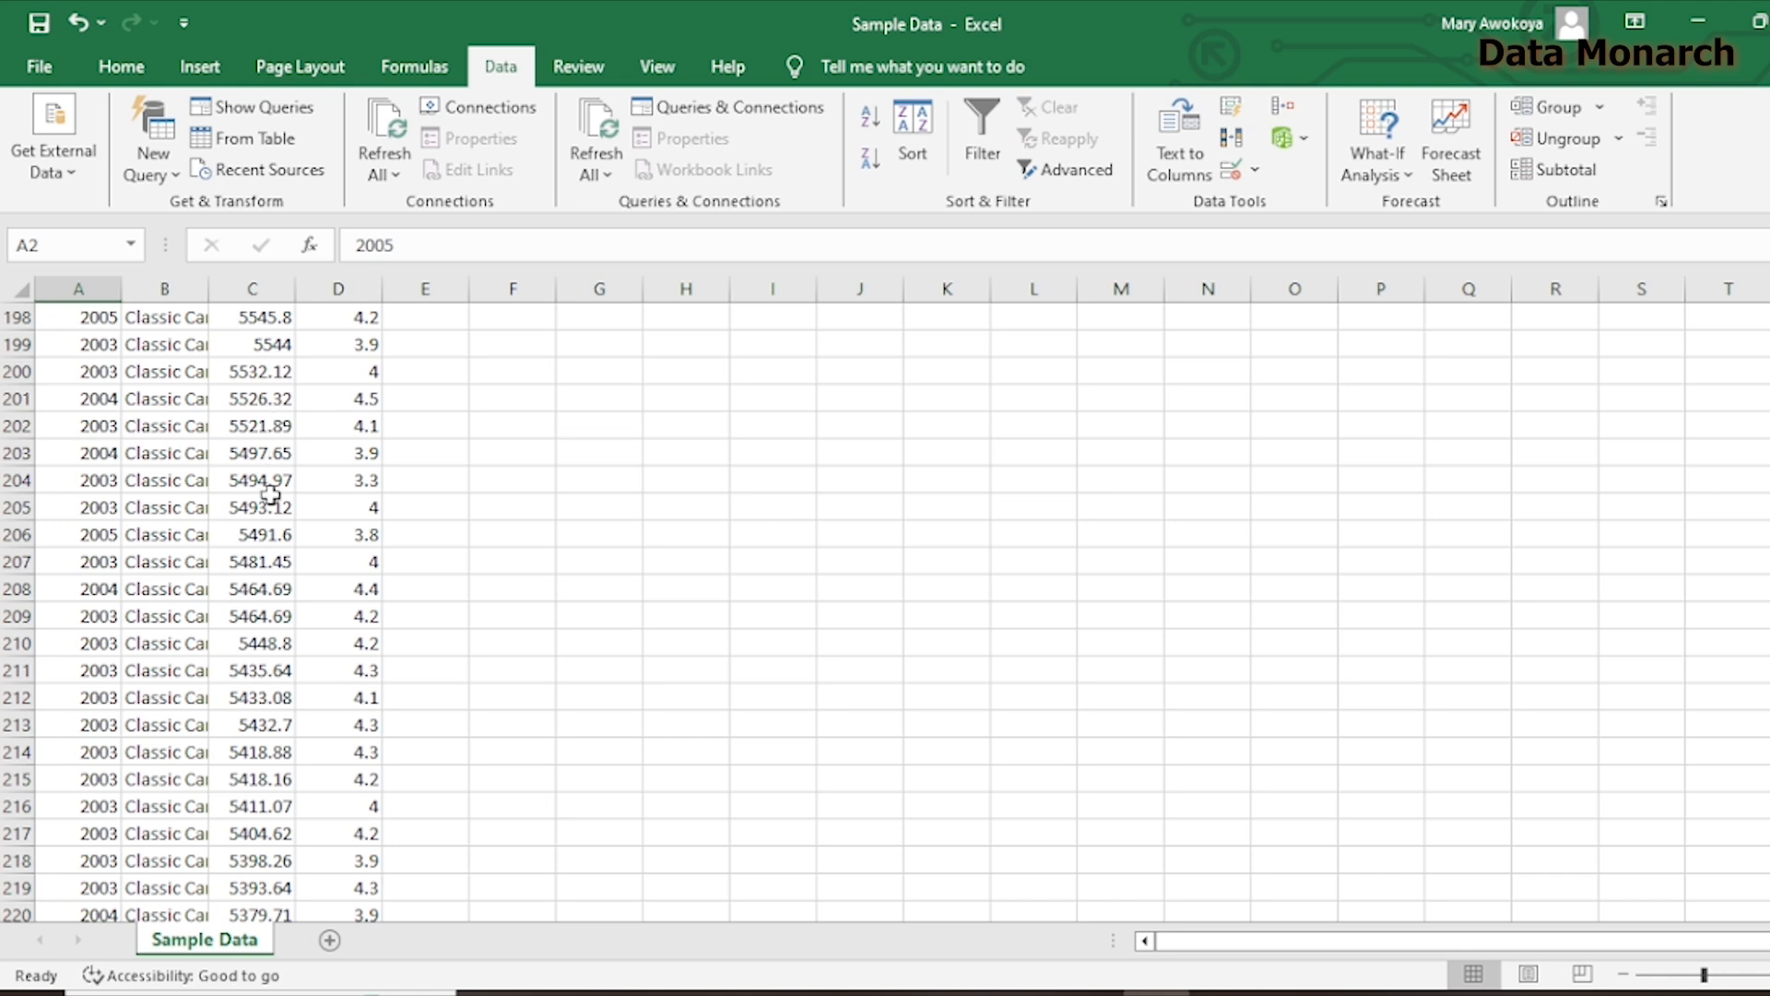
{"action": "scroll", "coordinate": [281, 566], "scroll_direction": "up", "scroll_amount": 19}
{"action": "scroll", "coordinate": [287, 565], "scroll_direction": "up", "scroll_amount": 20}
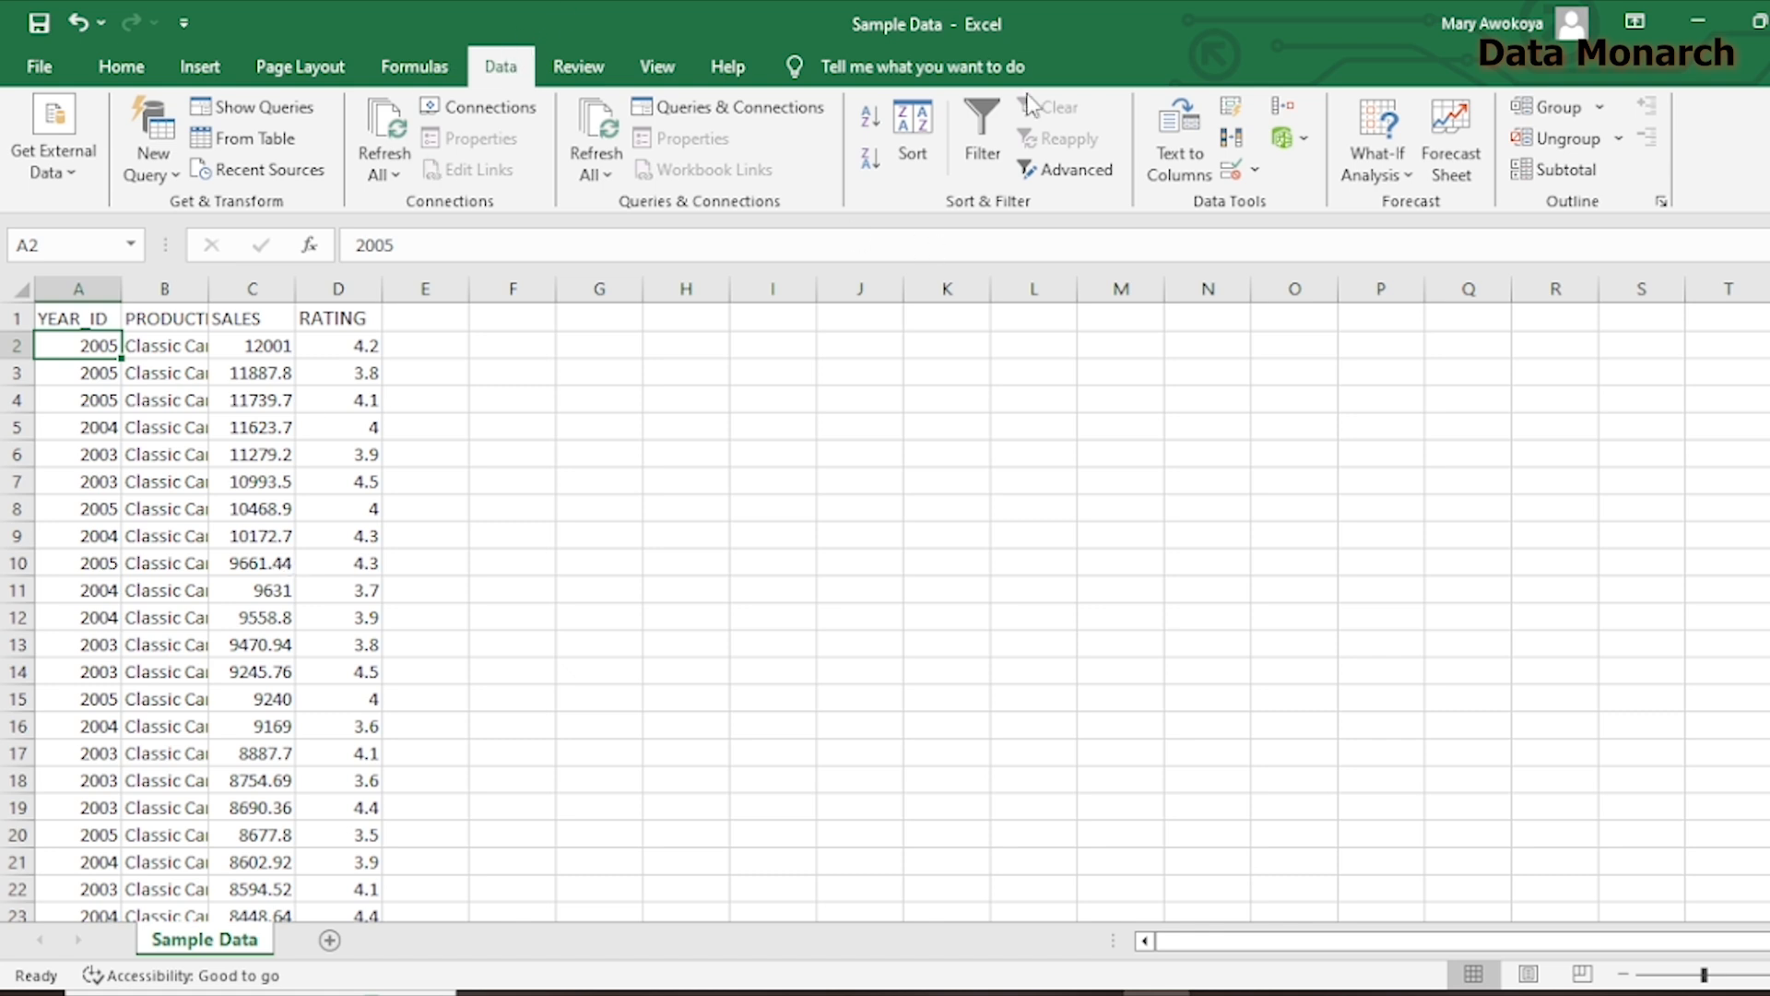
Enable filtering on the data headers and filter YEAR_ID to show only the 2003 rows
{"action": "left_click", "coordinate": [992, 138]}
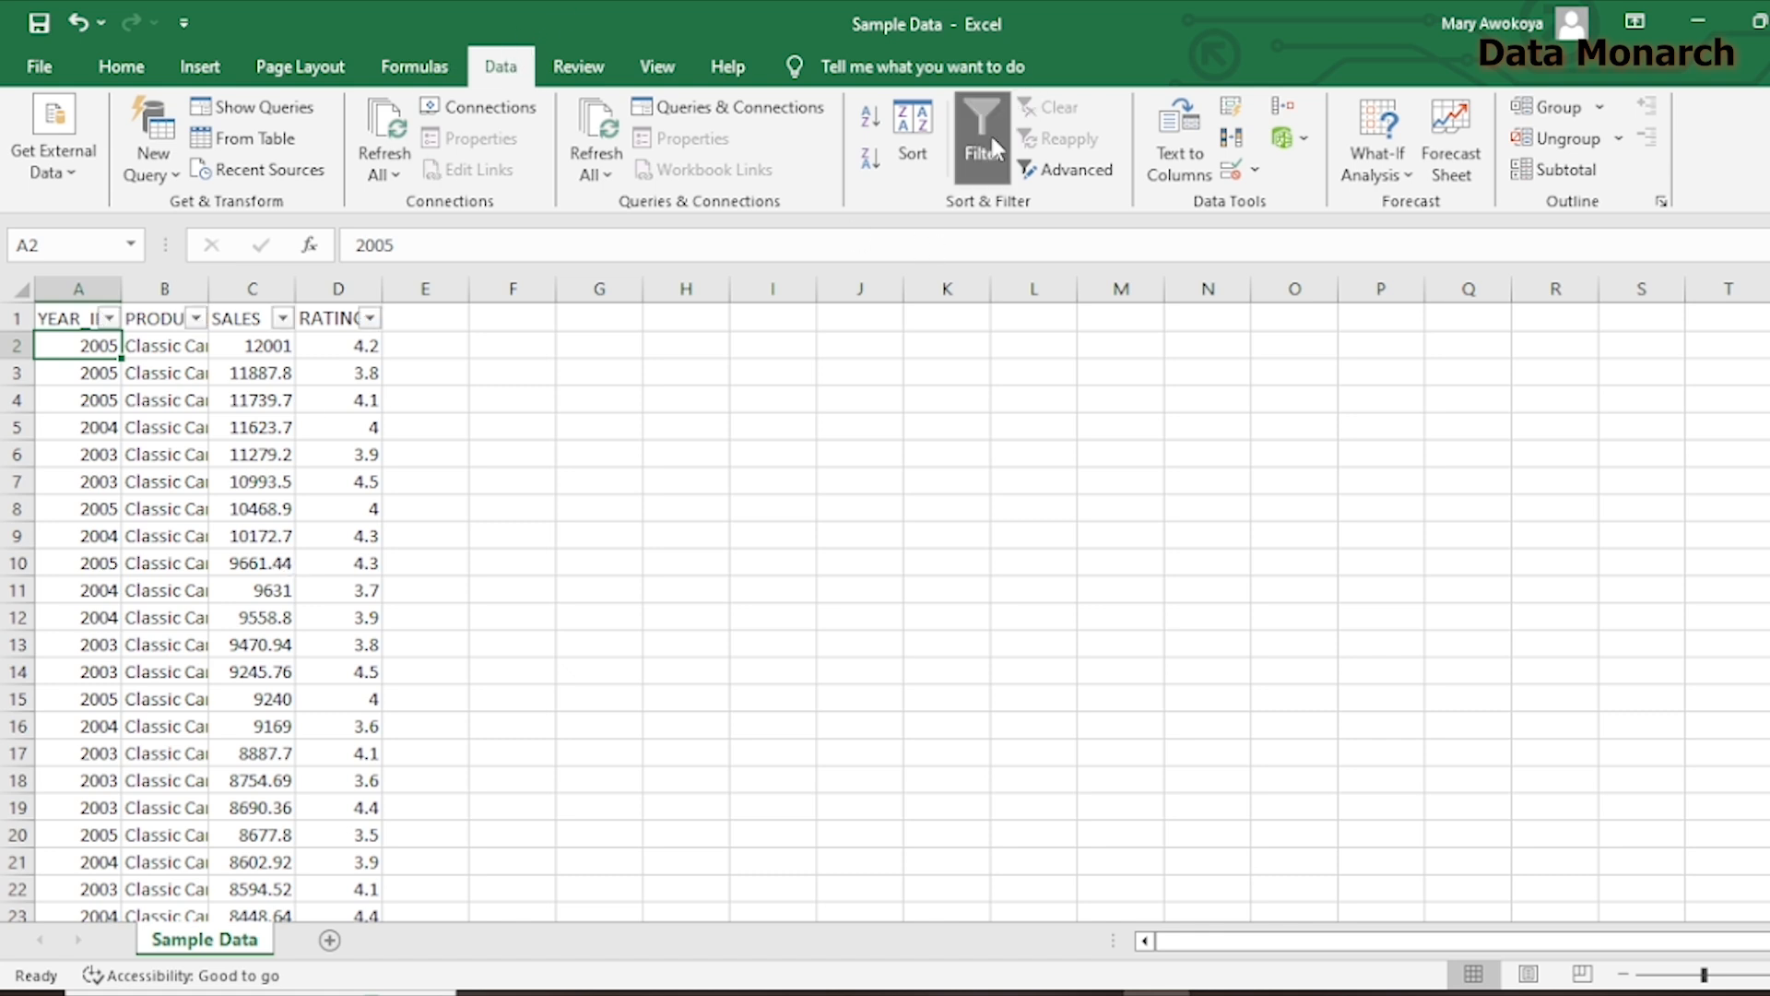
{"action": "left_click", "coordinate": [109, 319]}
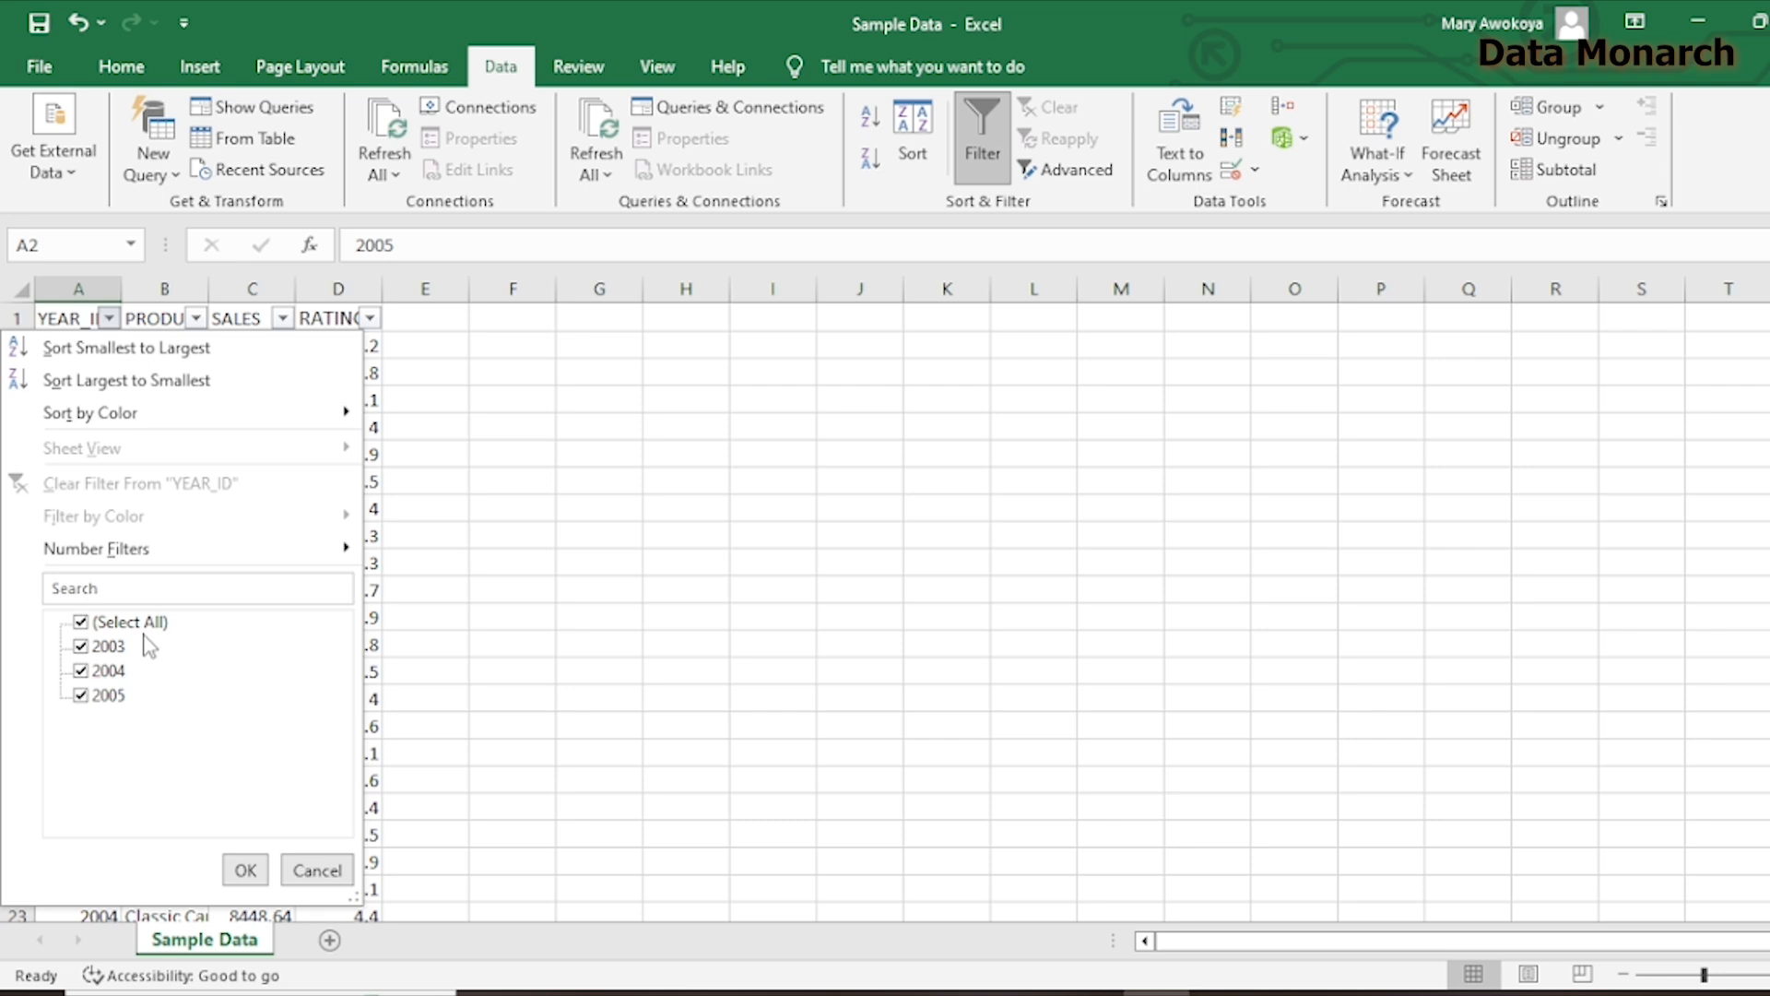
{"action": "left_click", "coordinate": [247, 871]}
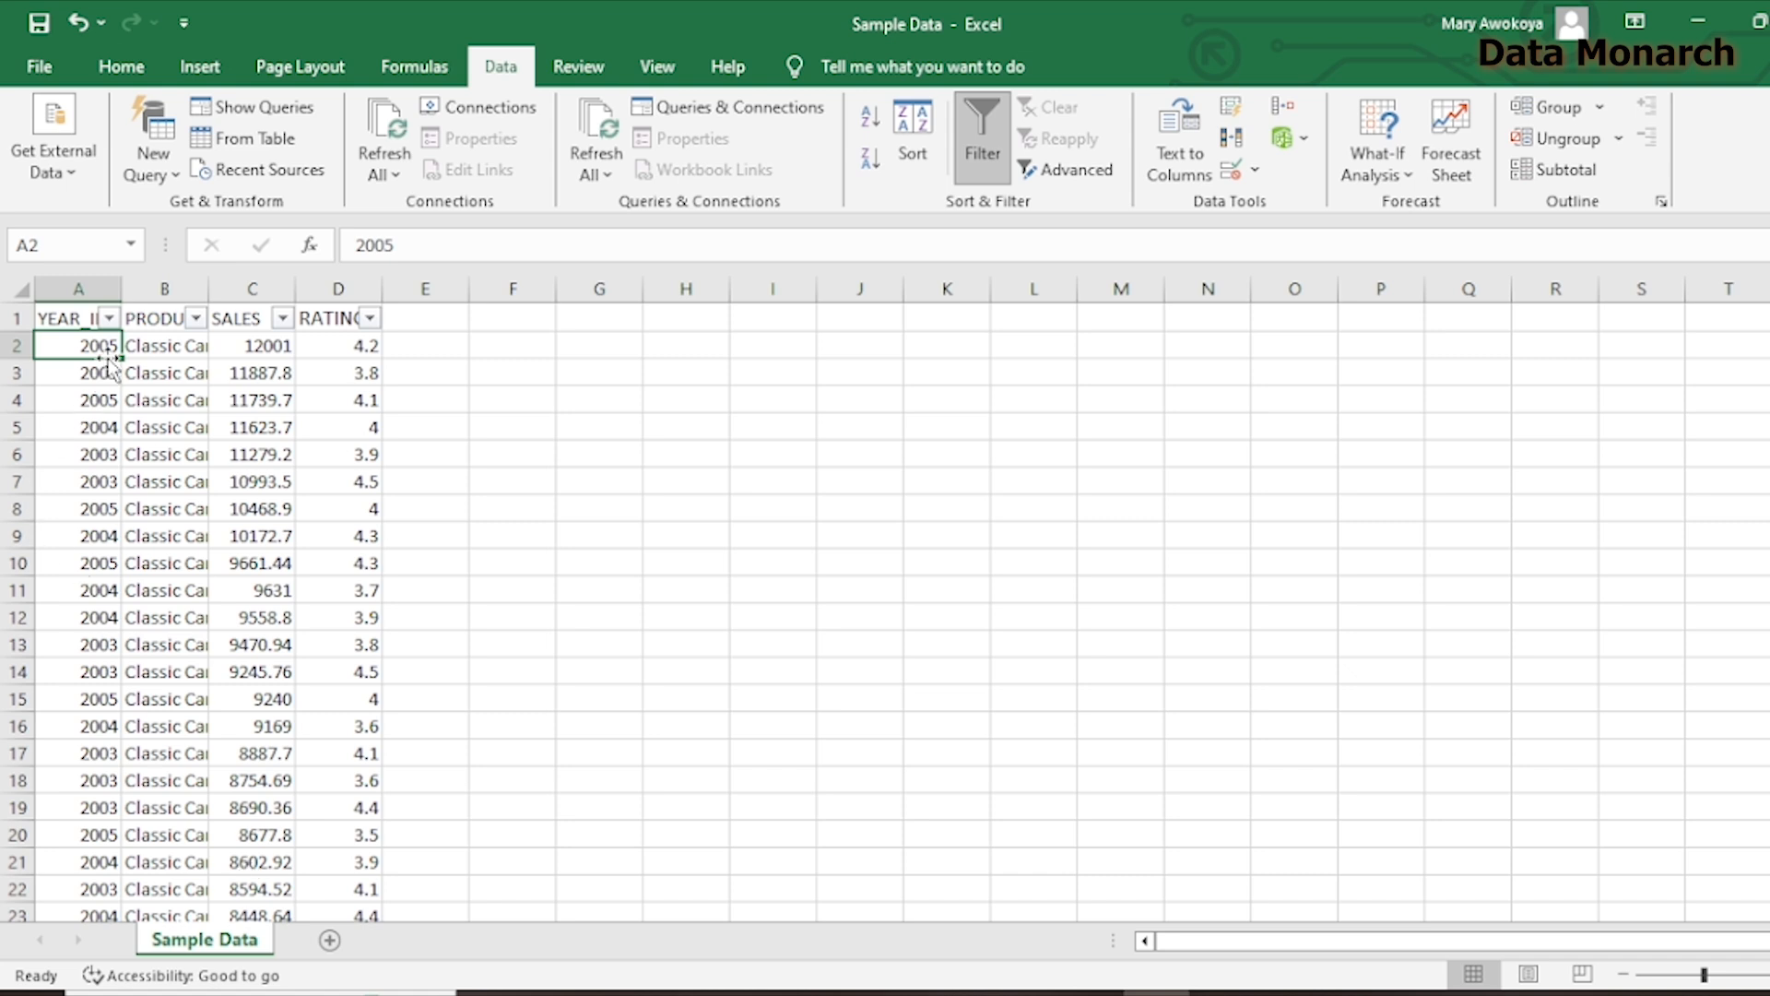
{"action": "left_click", "coordinate": [109, 318]}
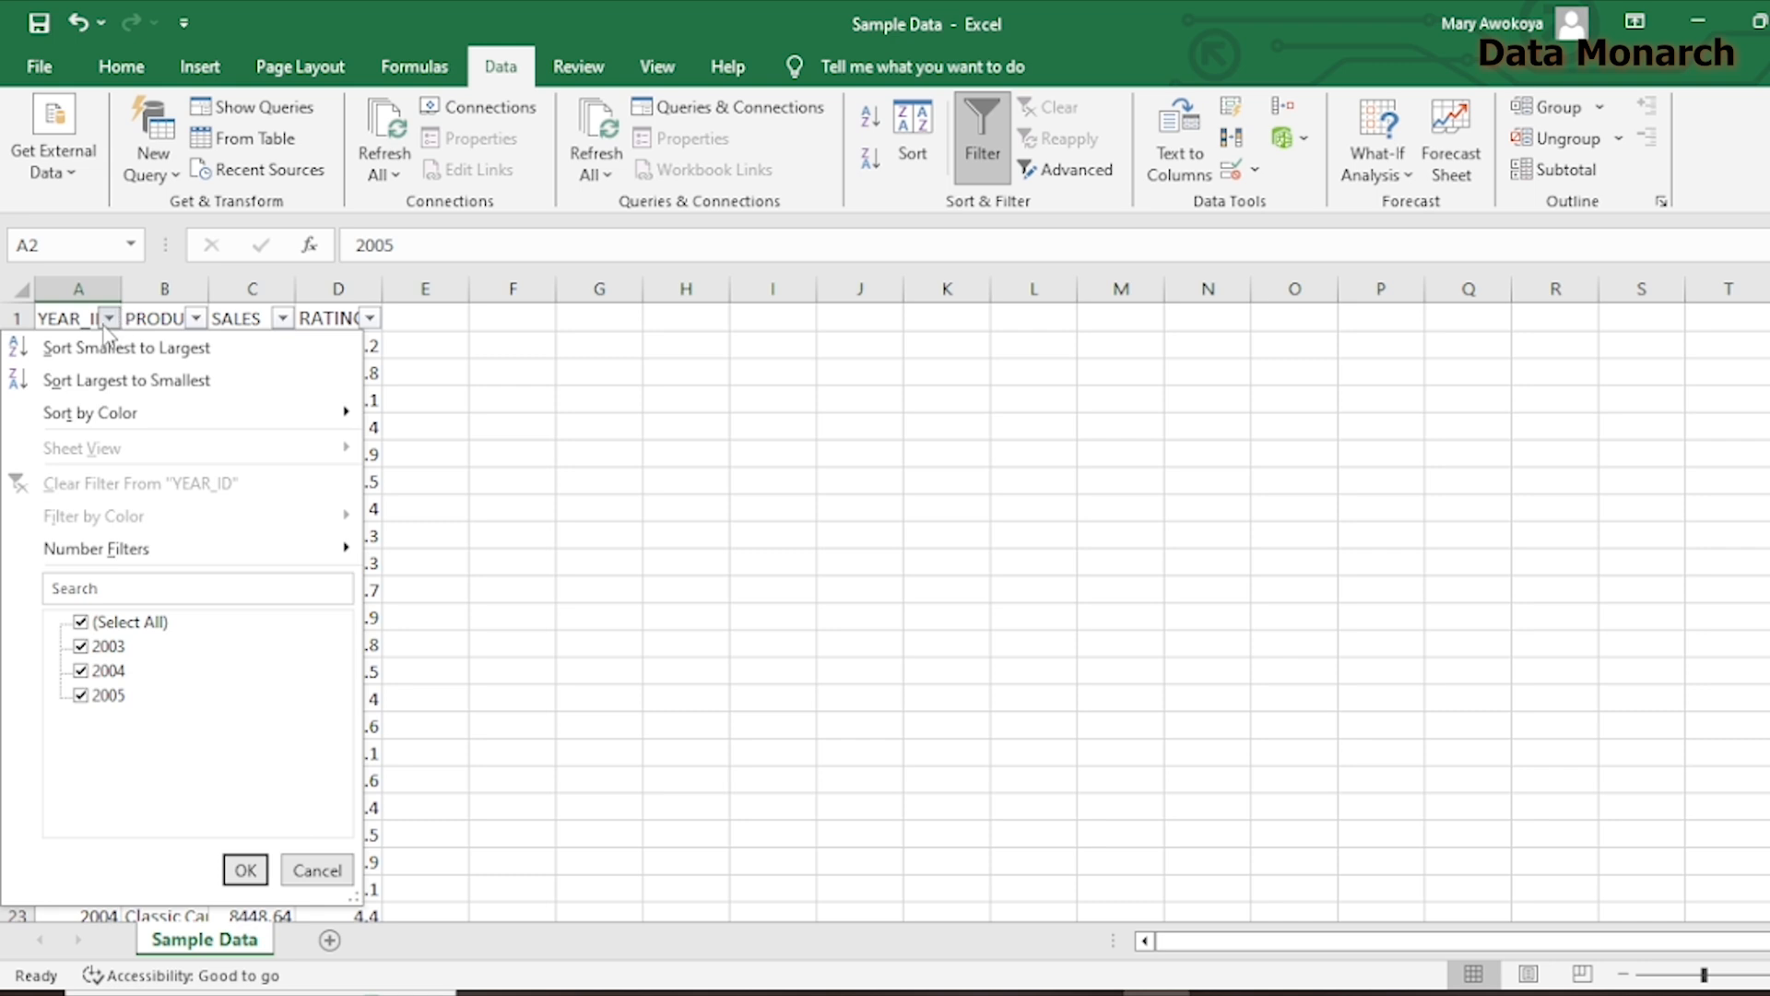
{"action": "left_click", "coordinate": [81, 622]}
{"action": "left_click", "coordinate": [81, 647]}
{"action": "left_click", "coordinate": [246, 869]}
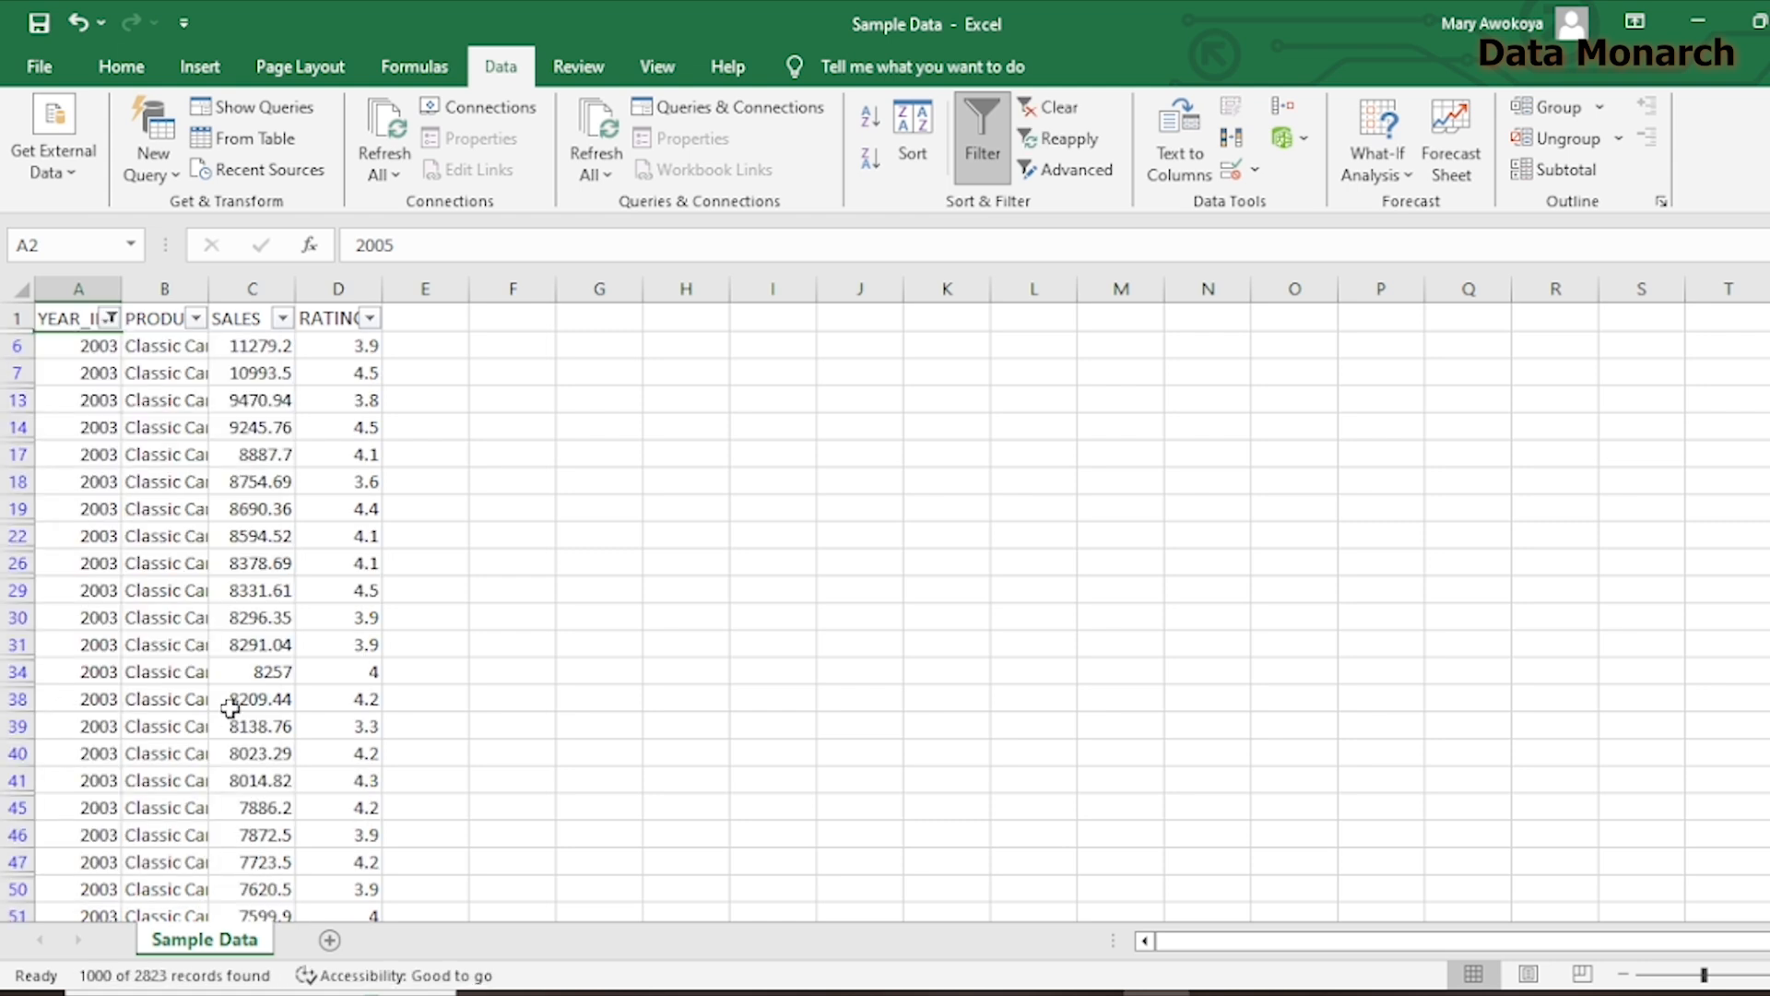
{"action": "scroll", "coordinate": [230, 708], "scroll_direction": "down", "scroll_amount": 5}
{"action": "scroll", "coordinate": [230, 709], "scroll_direction": "down", "scroll_amount": 20}
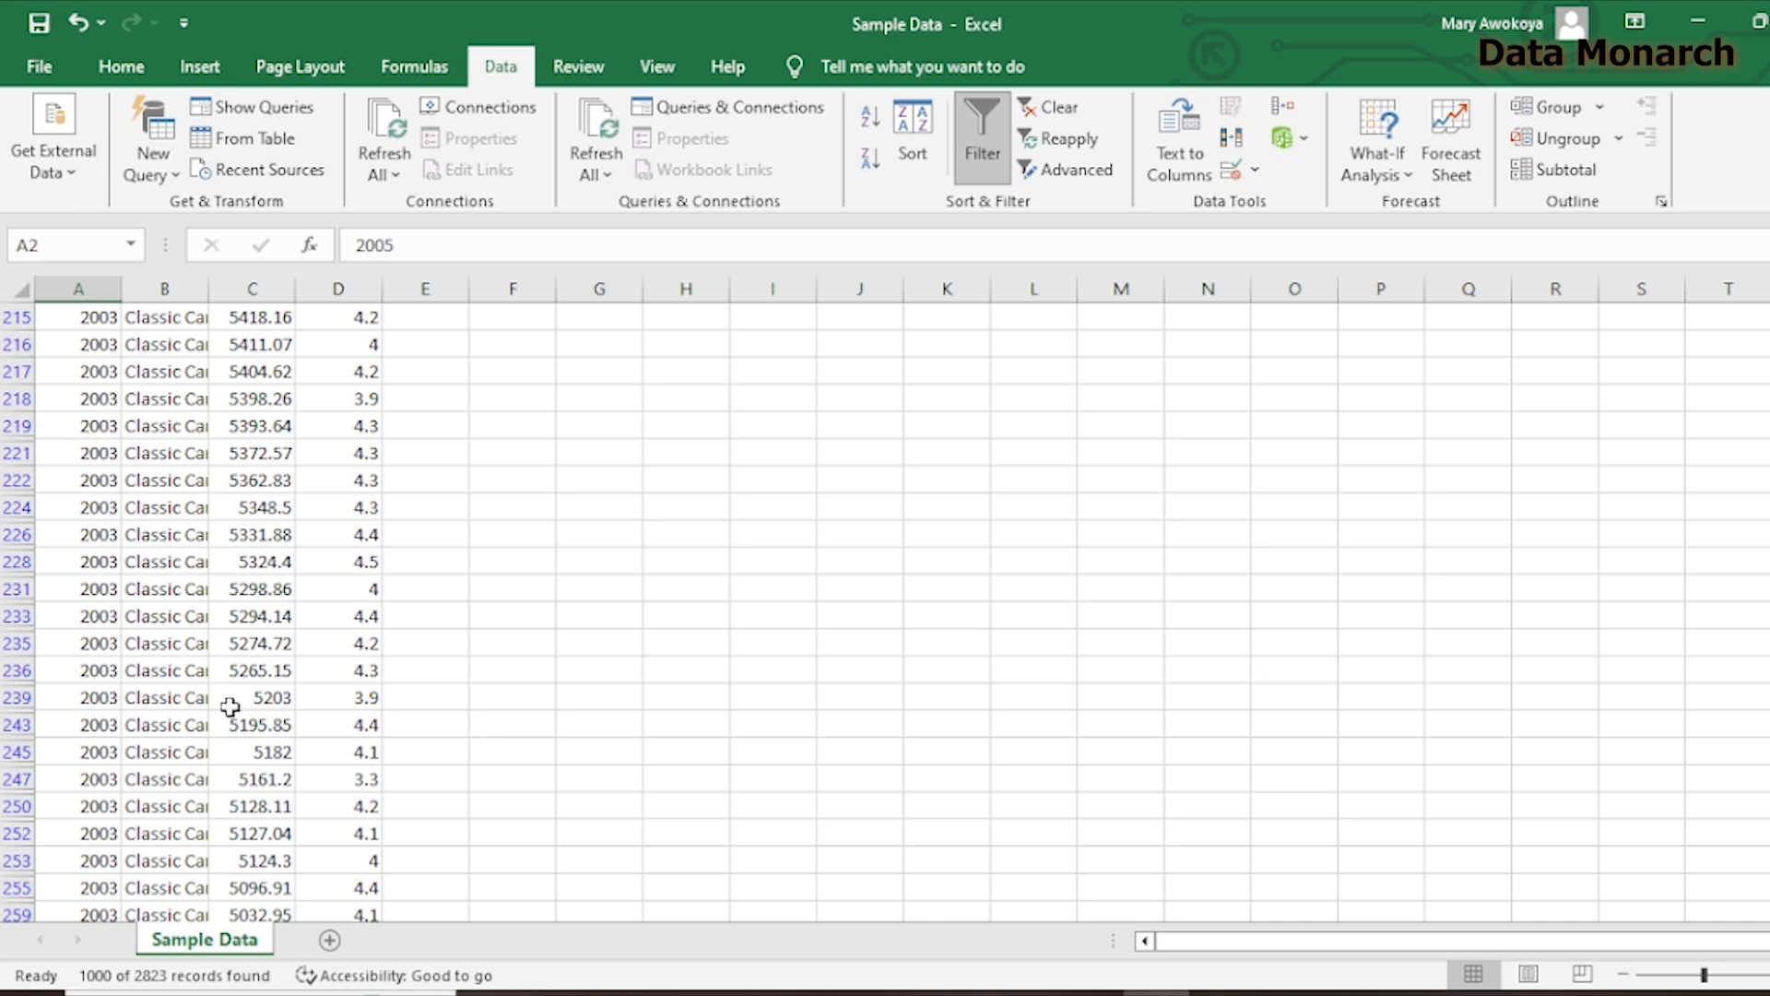
{"action": "scroll", "coordinate": [234, 706], "scroll_direction": "up", "scroll_amount": 20}
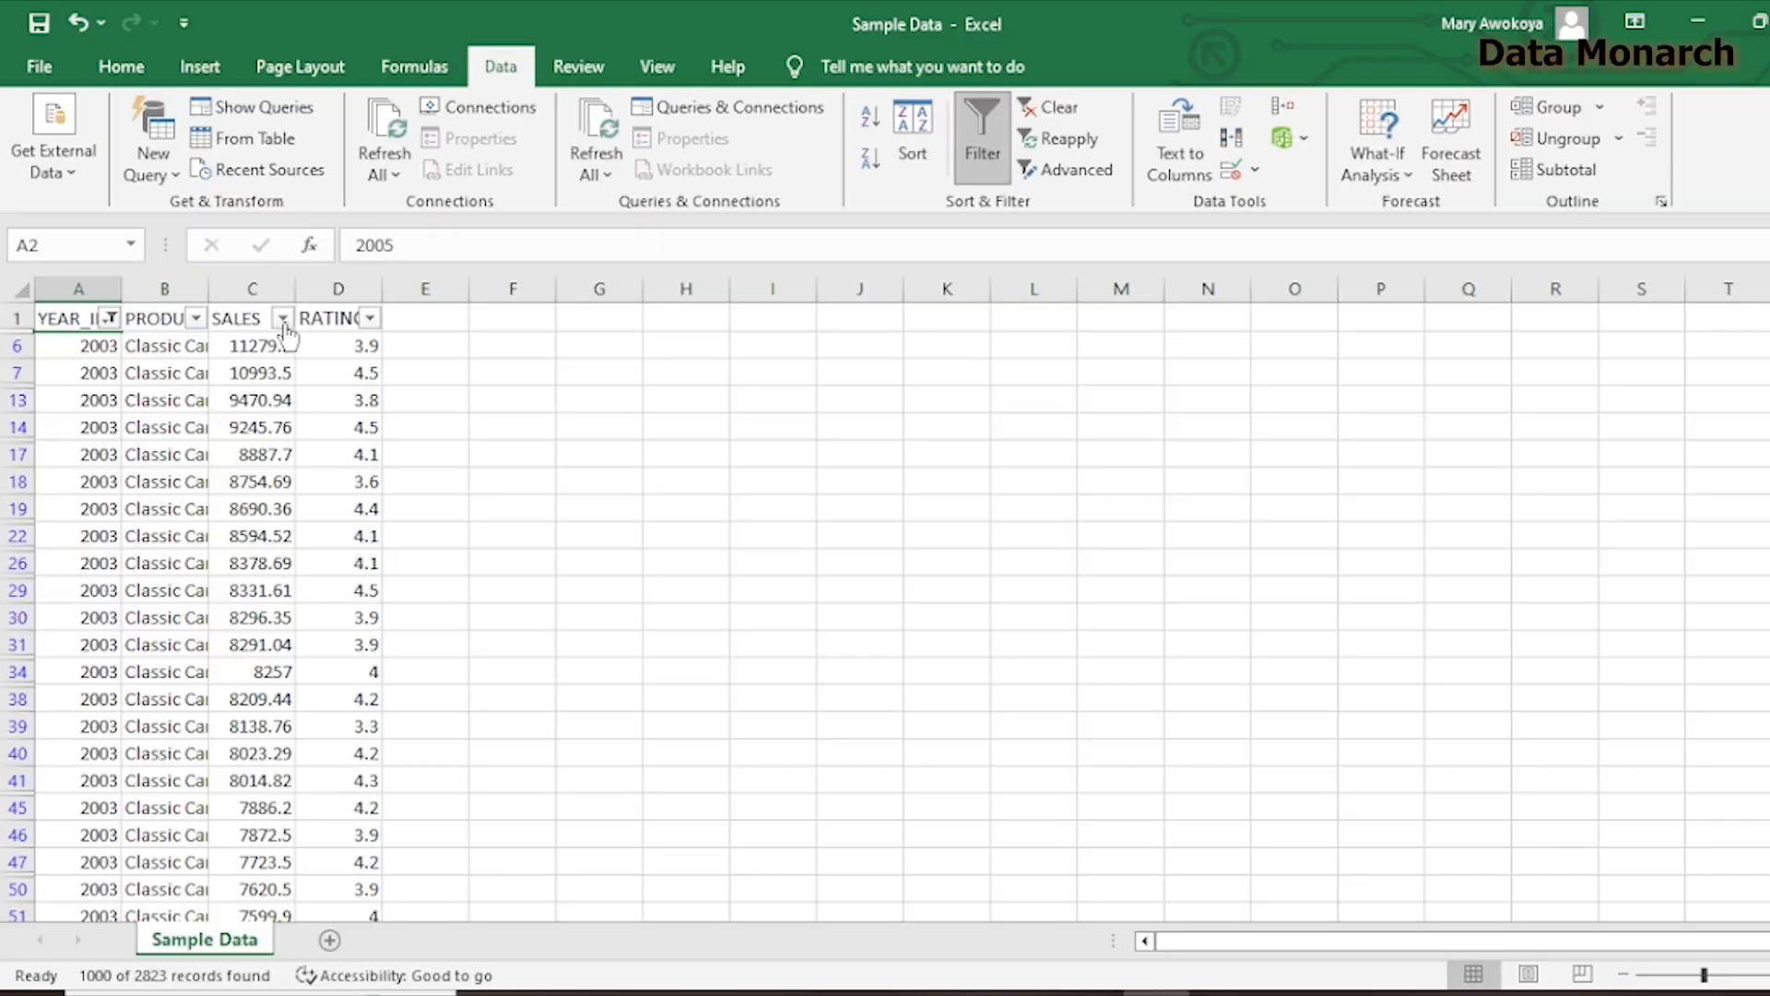
Apply a custom number filter showing SALES greater than 10000, and switch filtering off for the whole table
{"action": "left_click", "coordinate": [283, 319]}
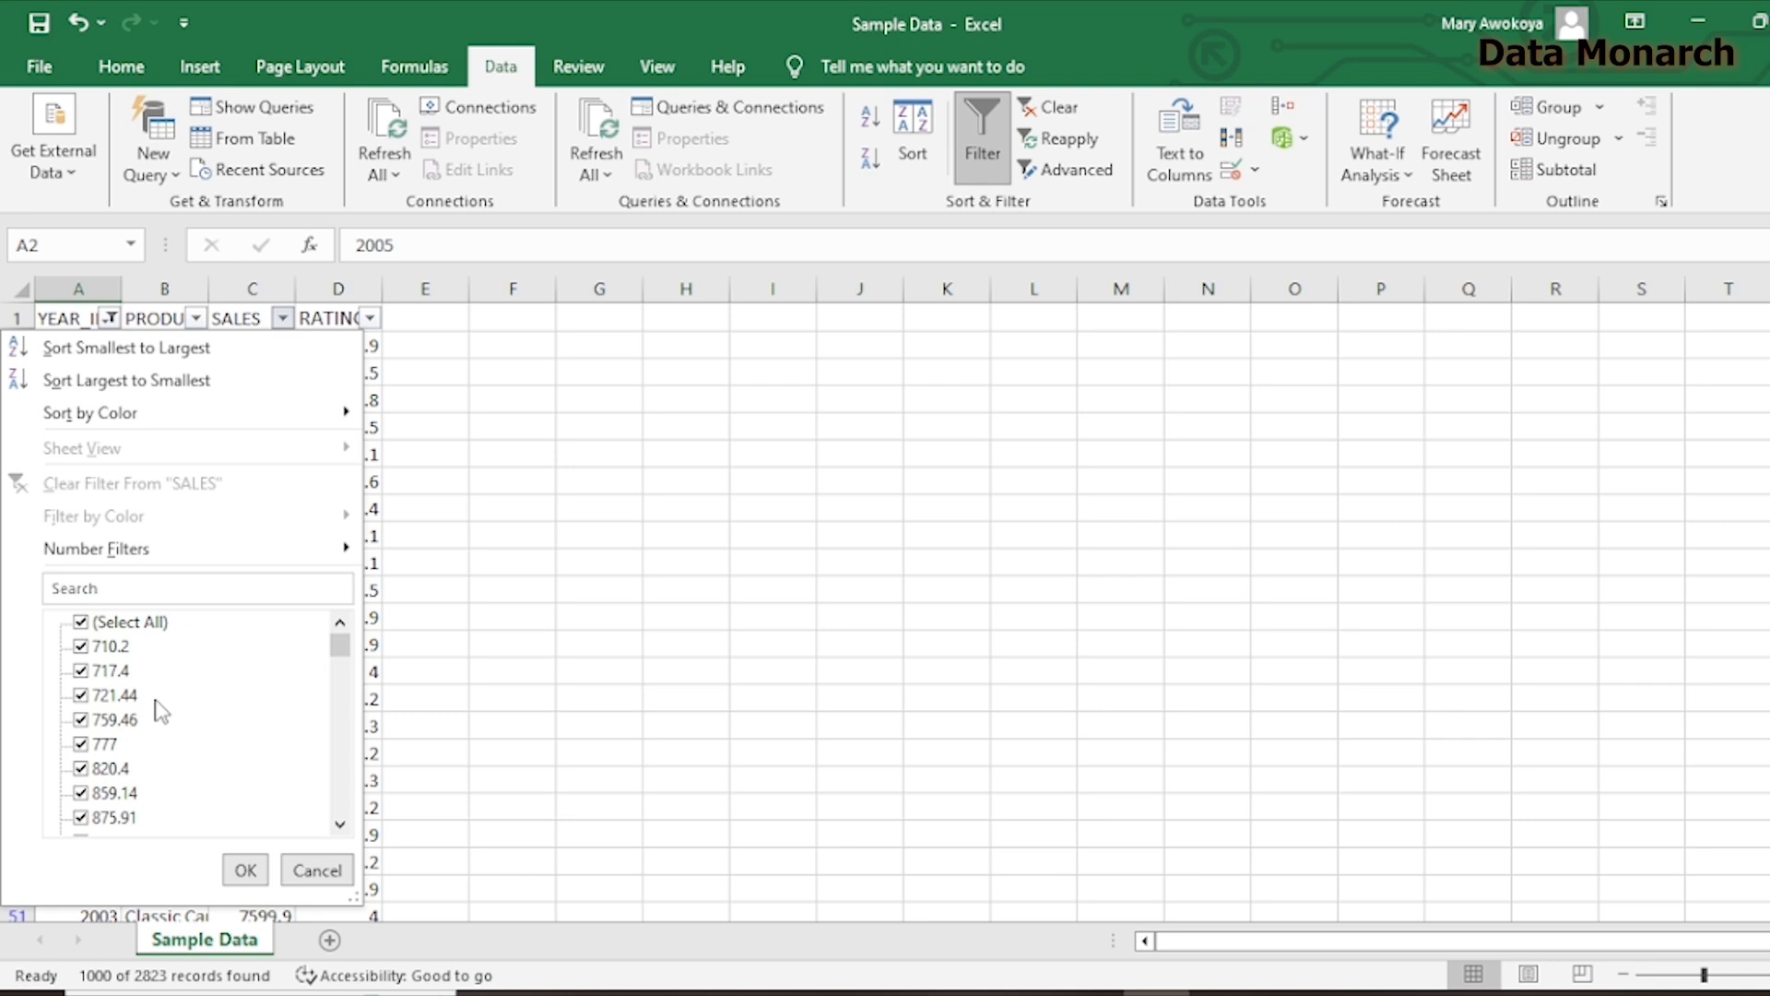
{"action": "mouse_move", "coordinate": [180, 550]}
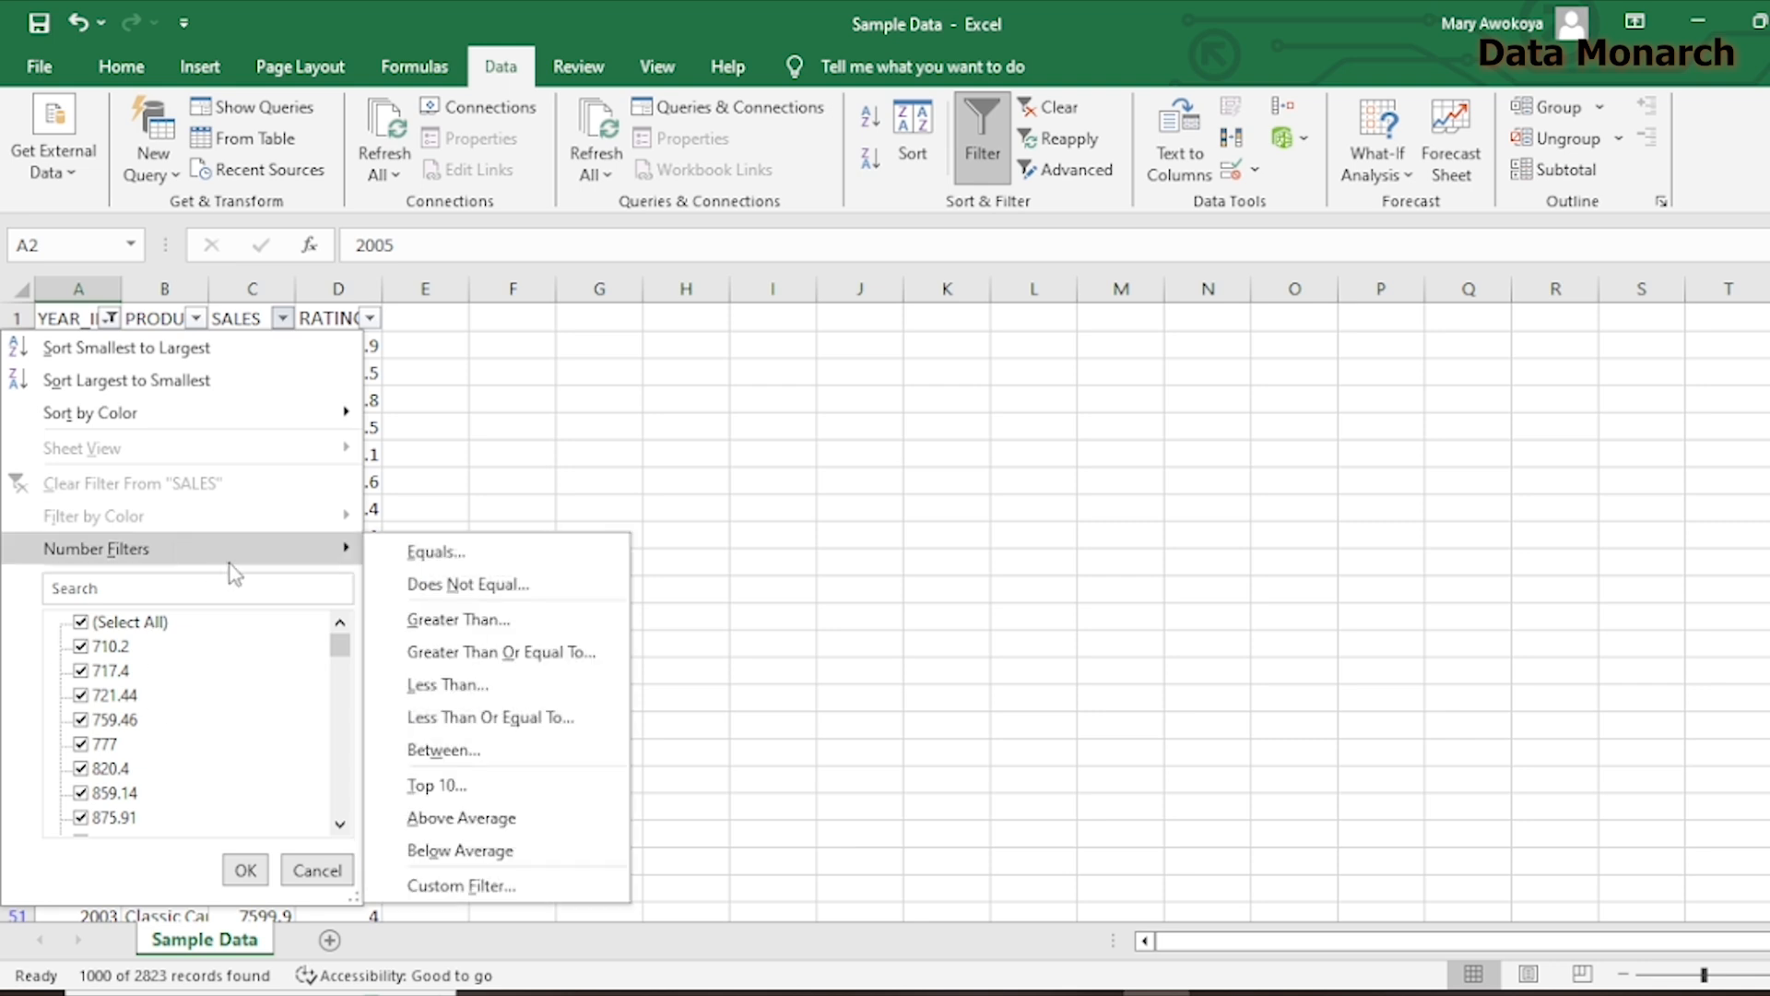
{"action": "left_click", "coordinate": [494, 888]}
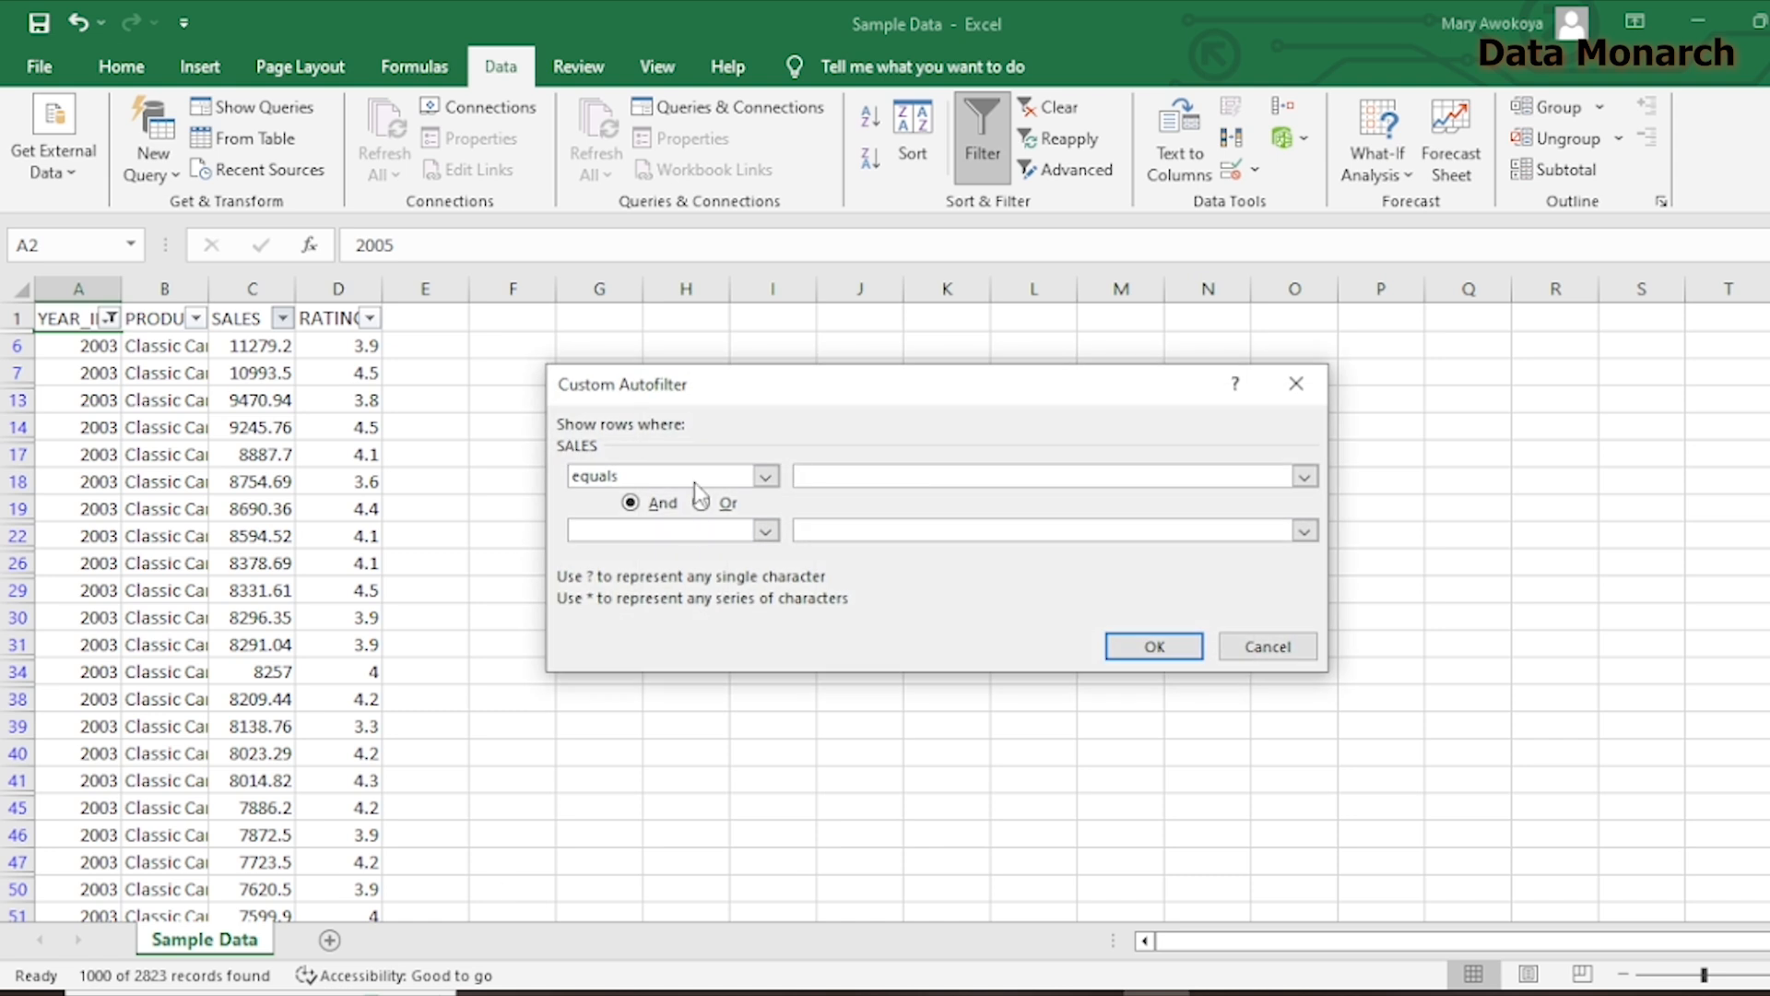
{"action": "left_click", "coordinate": [766, 477]}
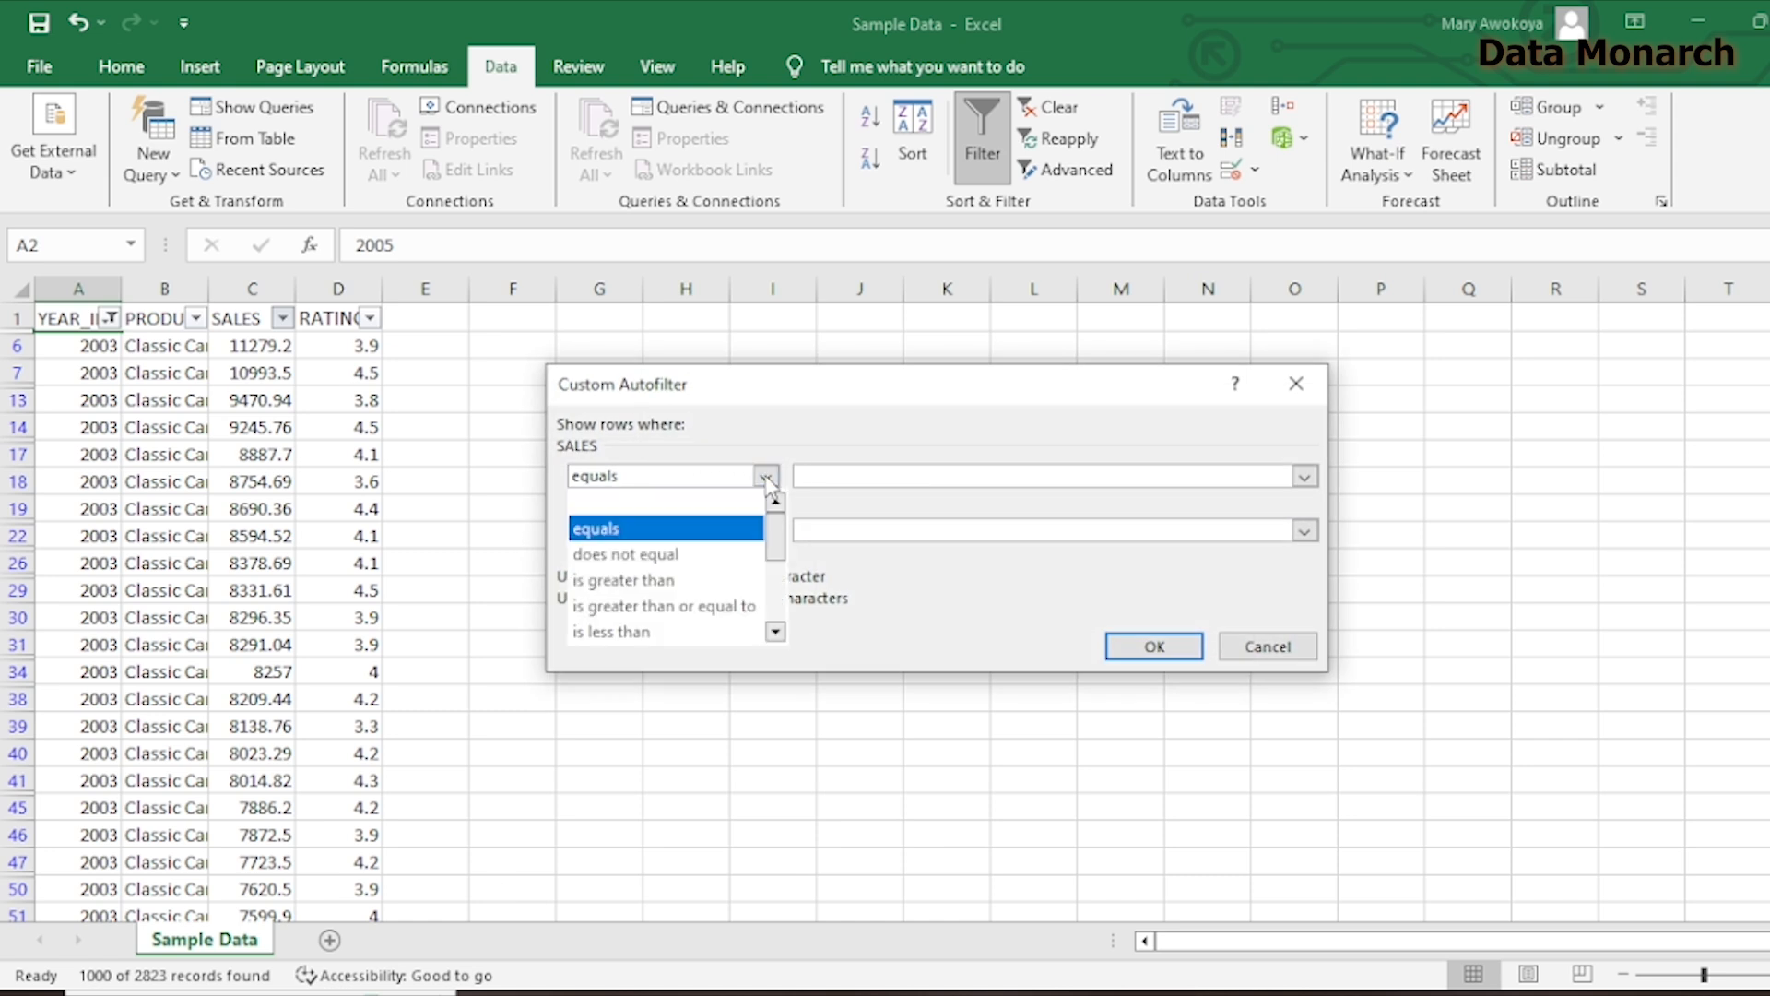
{"action": "left_click", "coordinate": [720, 581]}
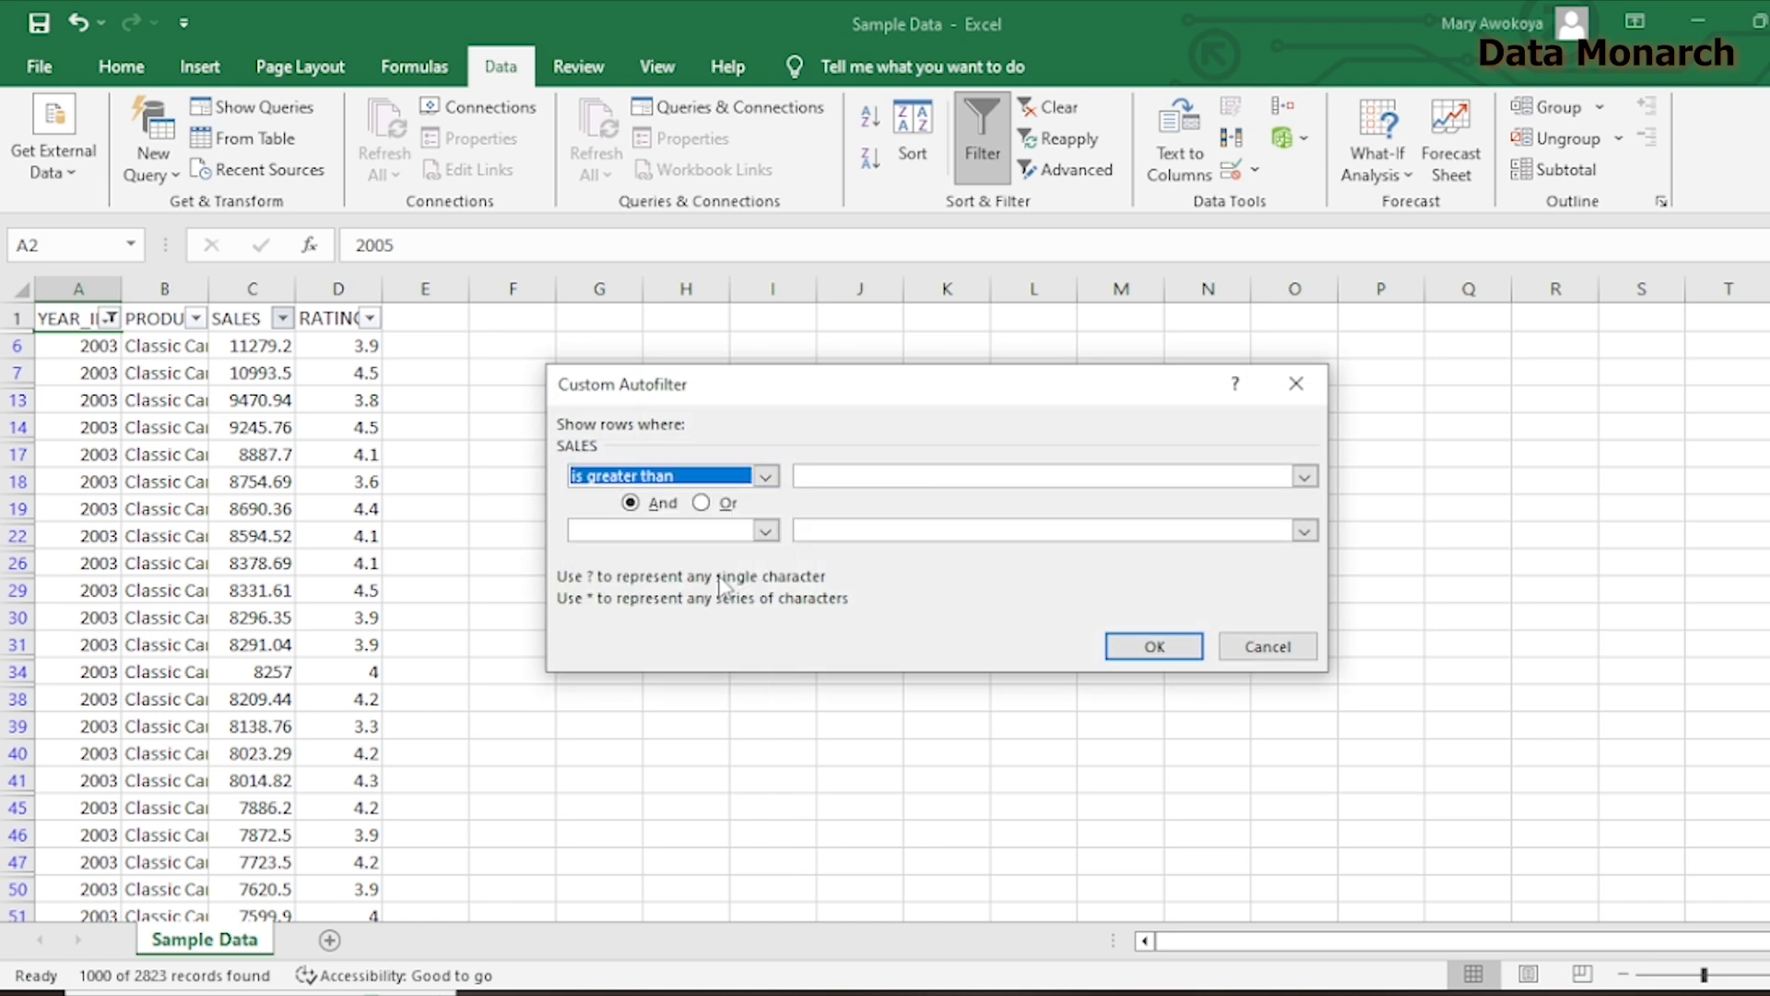
{"action": "left_click", "coordinate": [880, 476]}
{"action": "type", "text": "10000"}
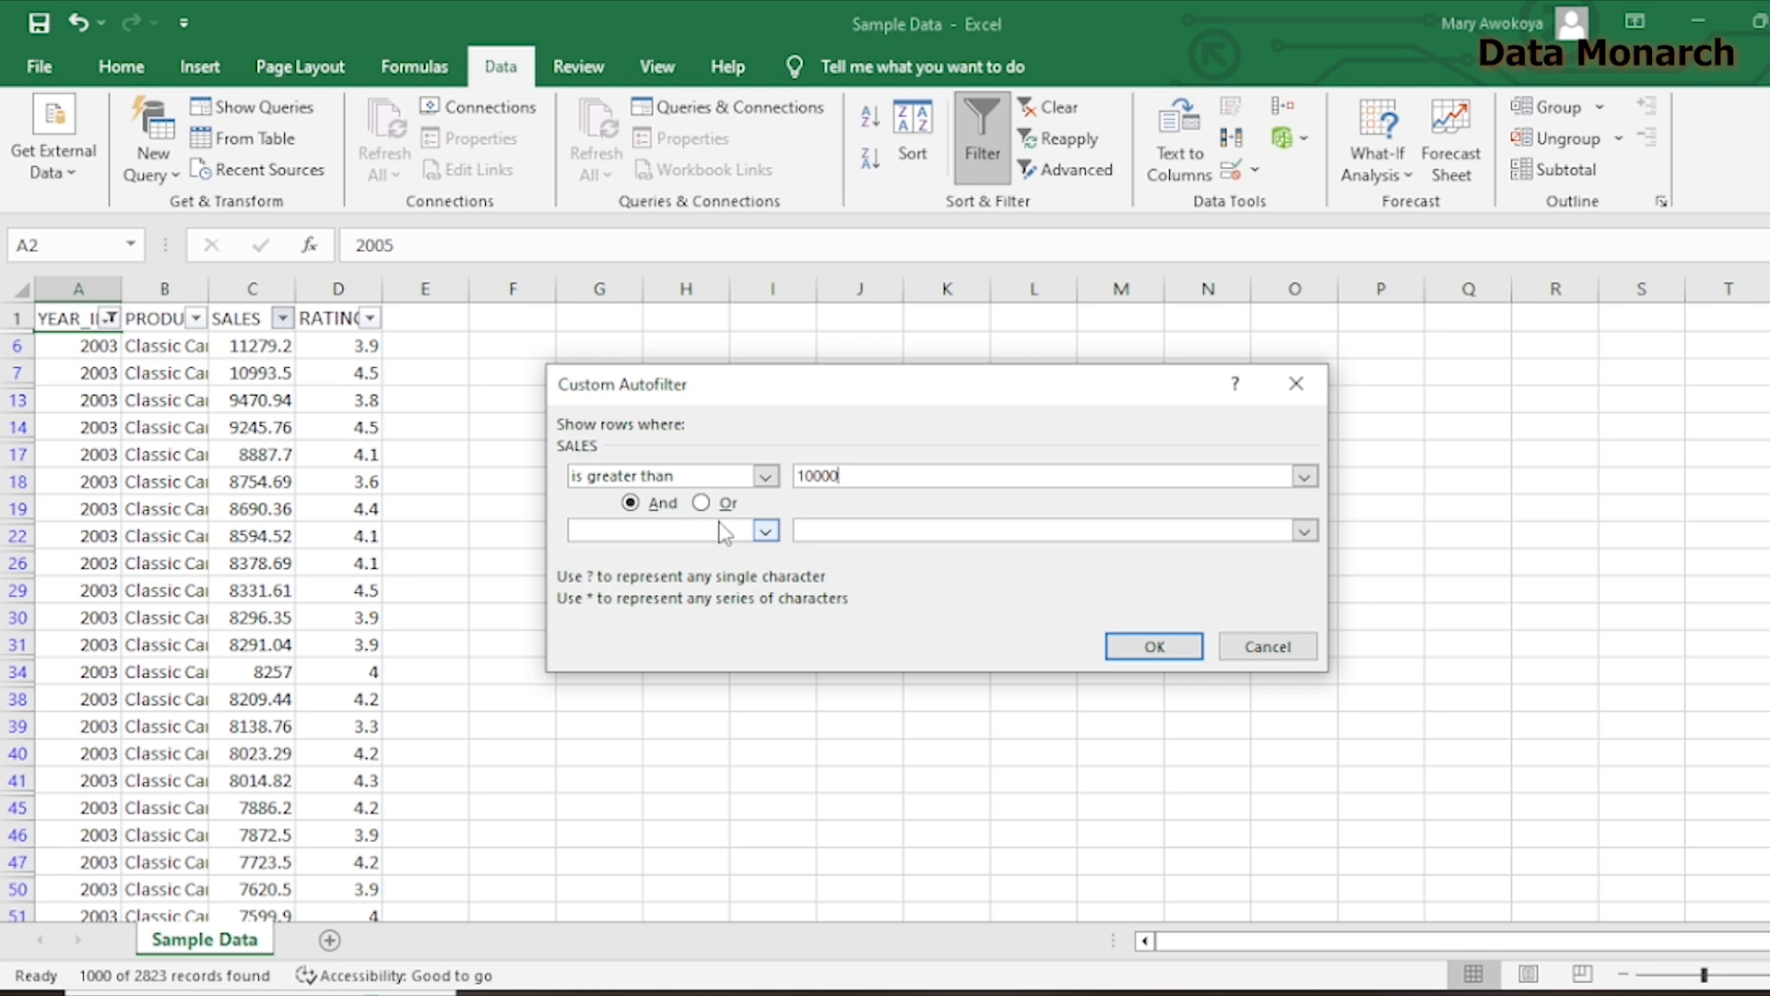
{"action": "left_click", "coordinate": [1188, 641]}
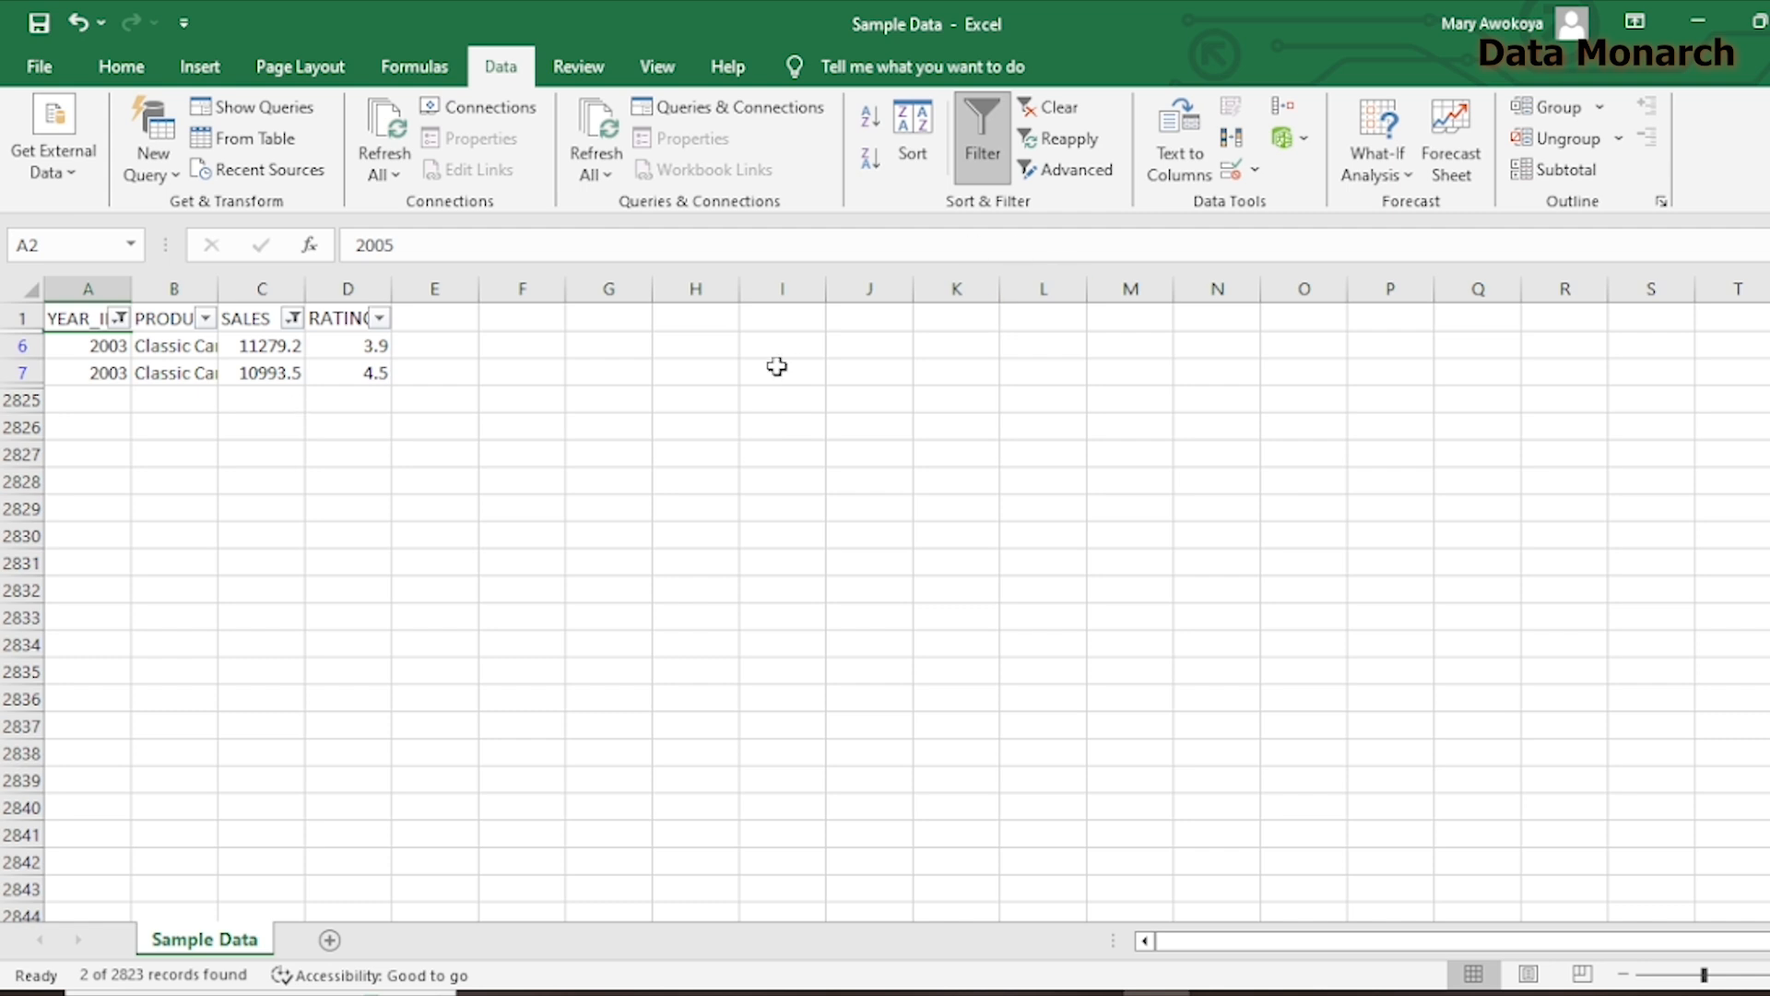
{"action": "left_click", "coordinate": [983, 142]}
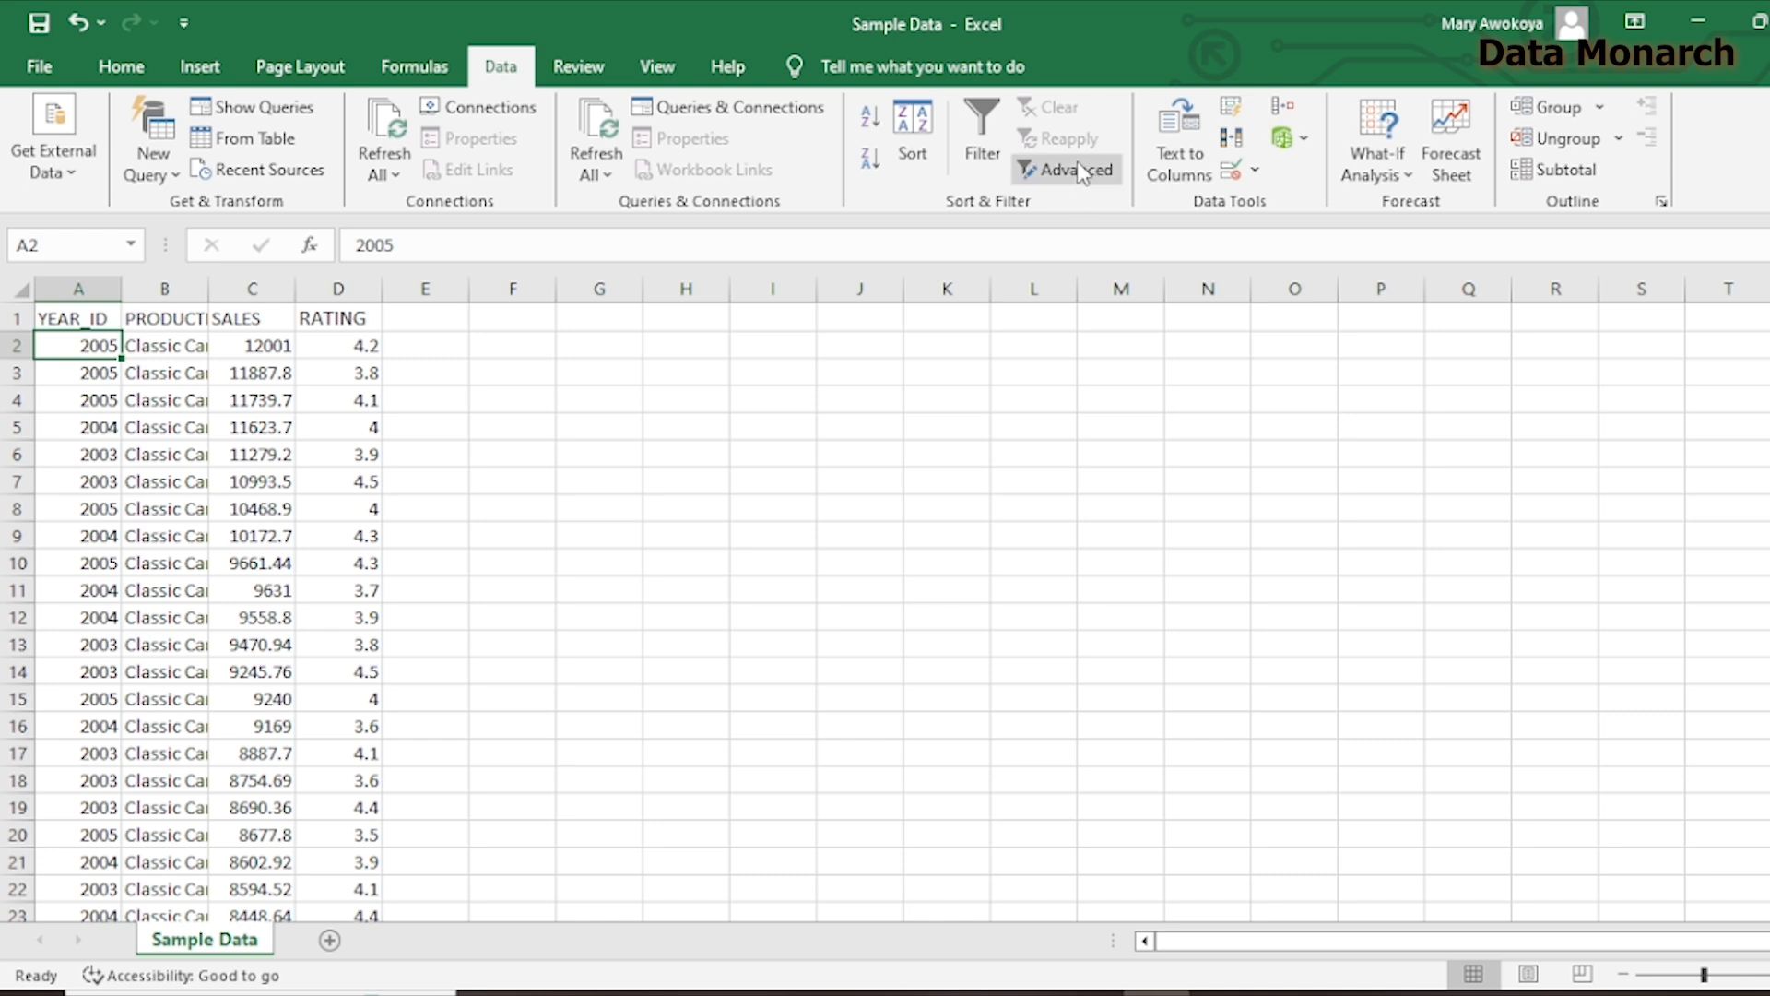
Turn filtering back on to examine the values in the PRODUCTLINE filter list, and switch filtering off again
{"action": "left_click", "coordinate": [977, 155]}
{"action": "left_click", "coordinate": [195, 319]}
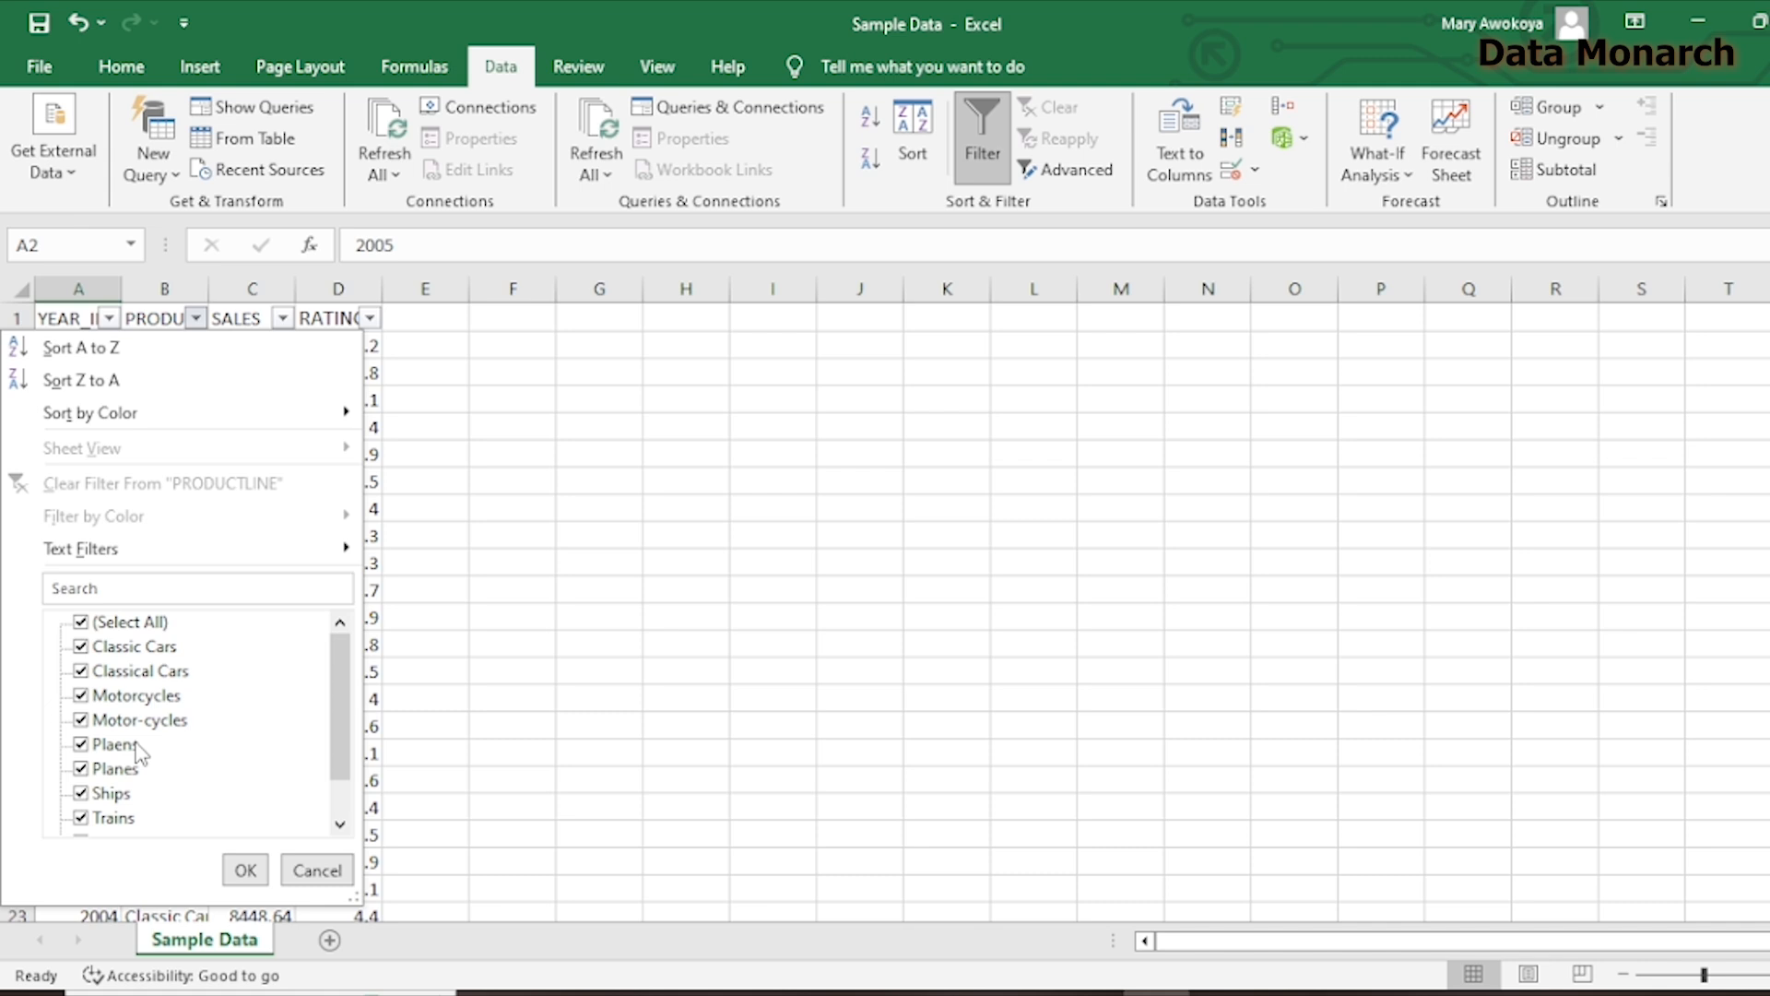
{"action": "left_click", "coordinate": [830, 421]}
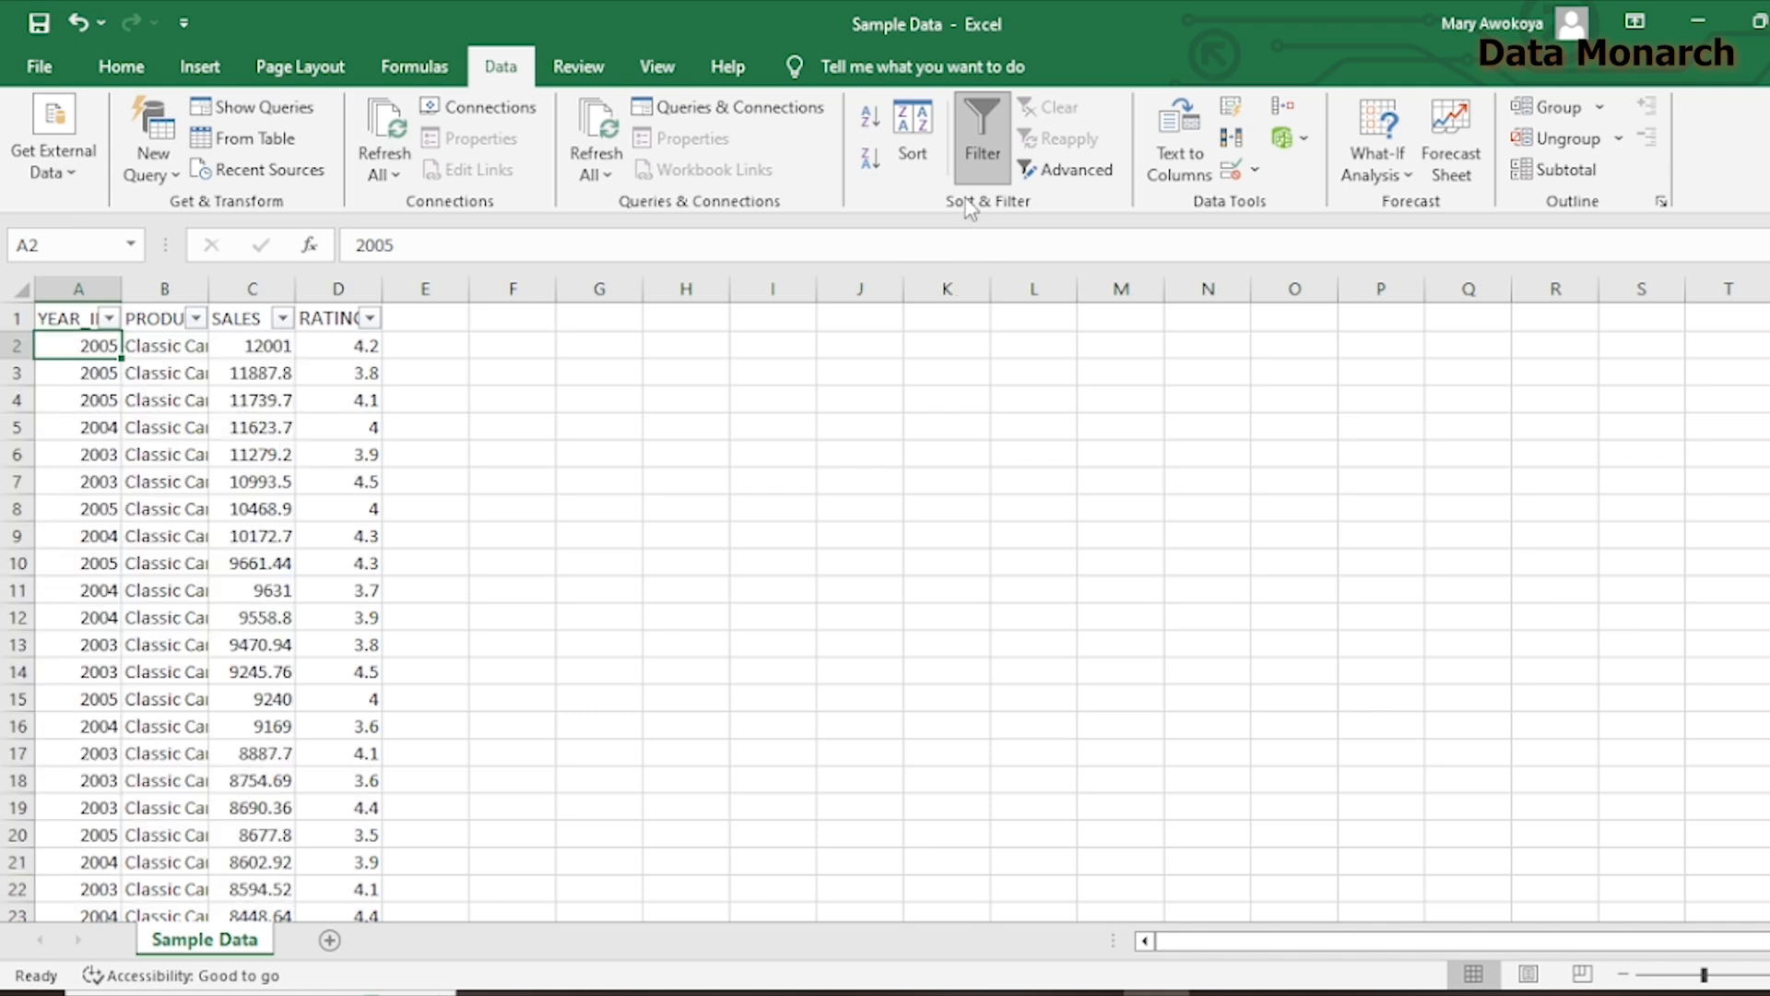
{"action": "left_click", "coordinate": [995, 173]}
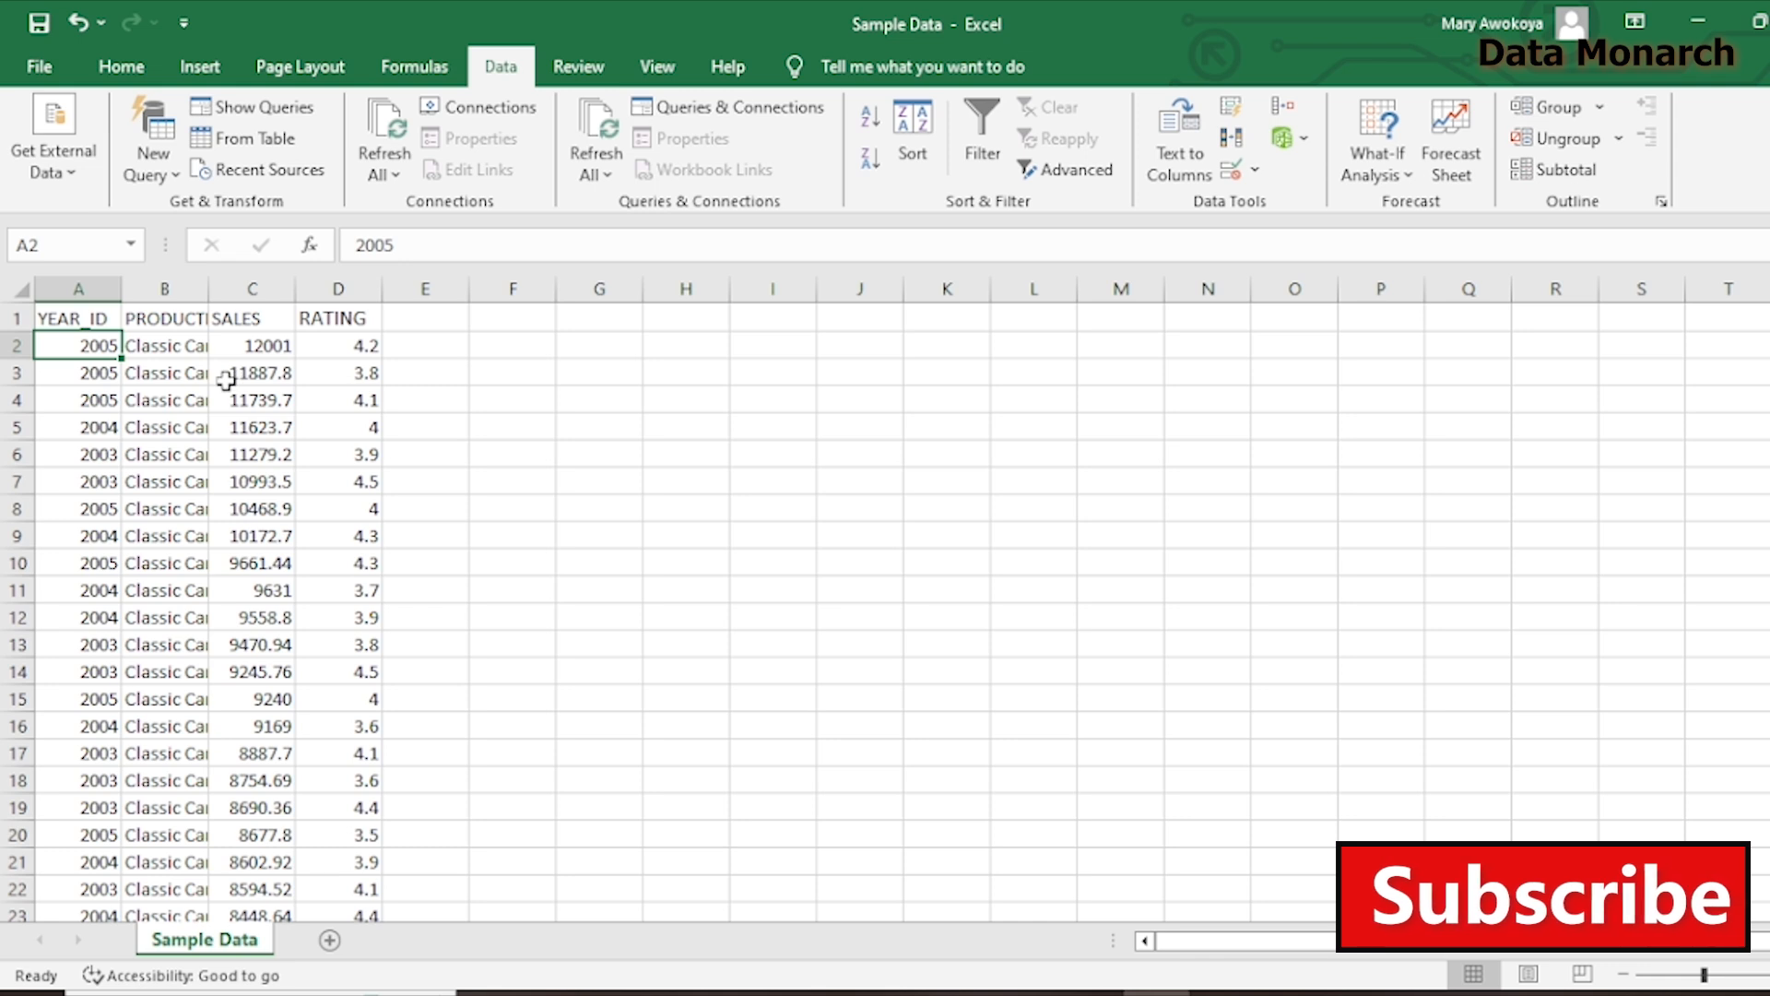
Bring up the cell formatting and editing commands
{"action": "left_click", "coordinate": [120, 66]}
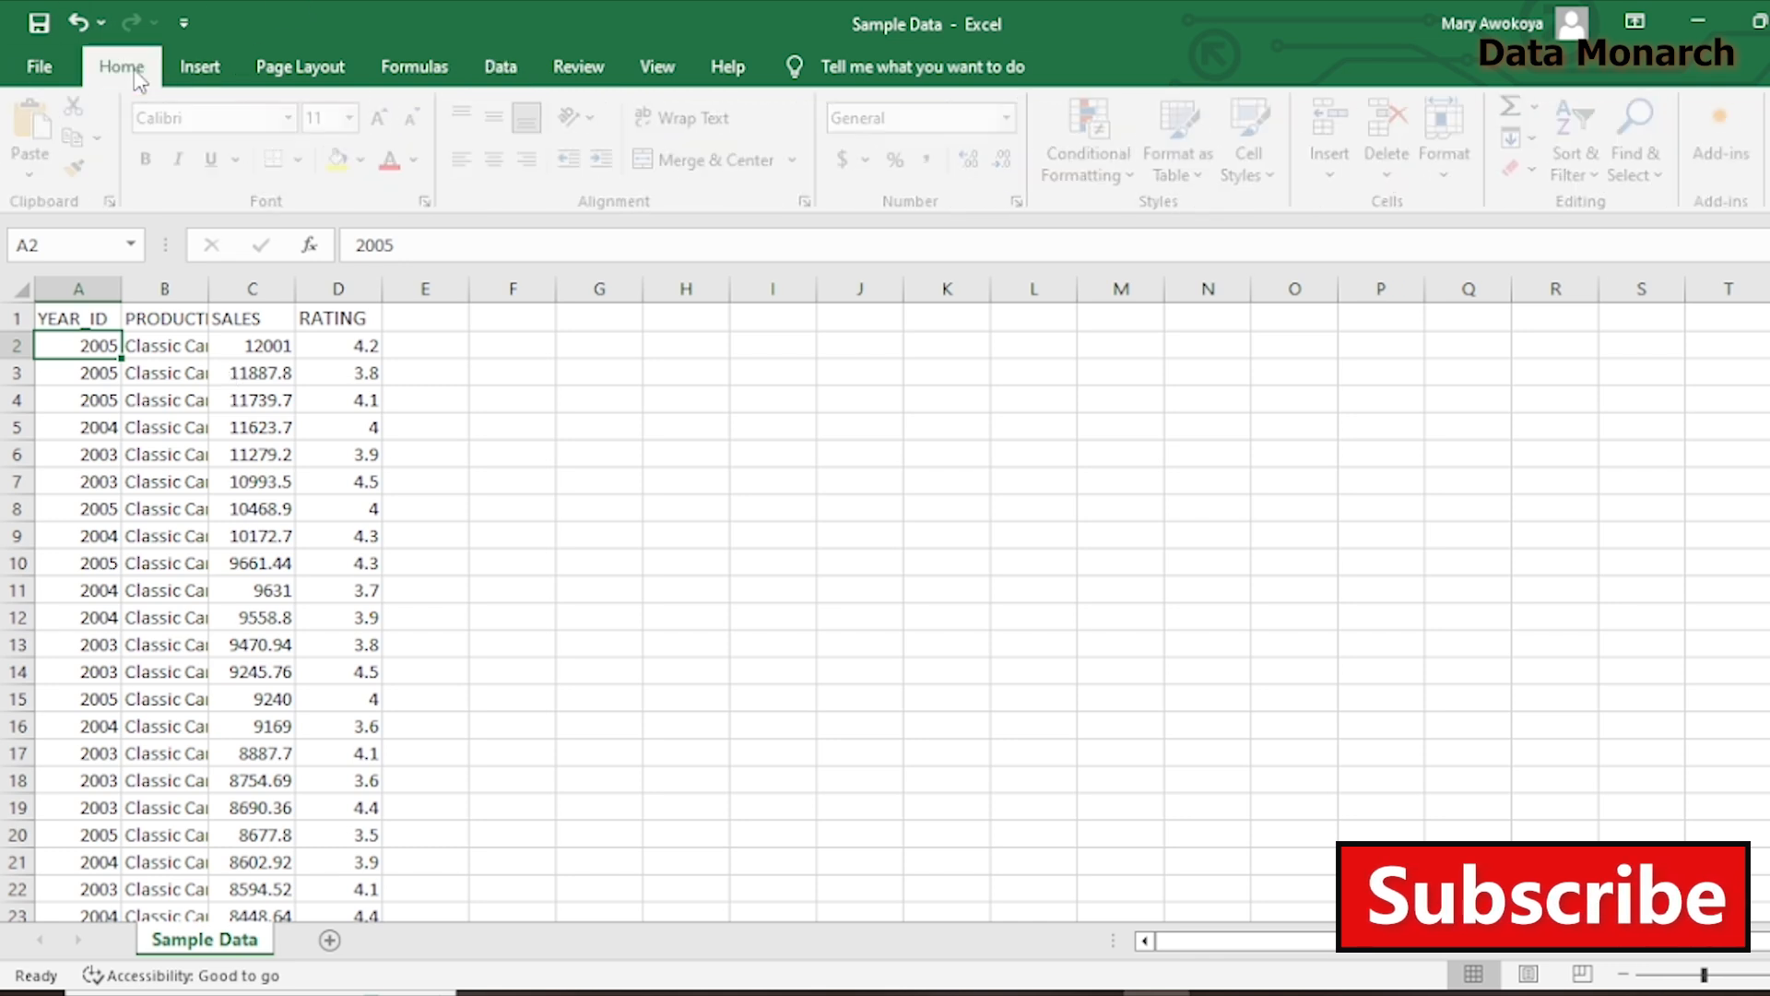